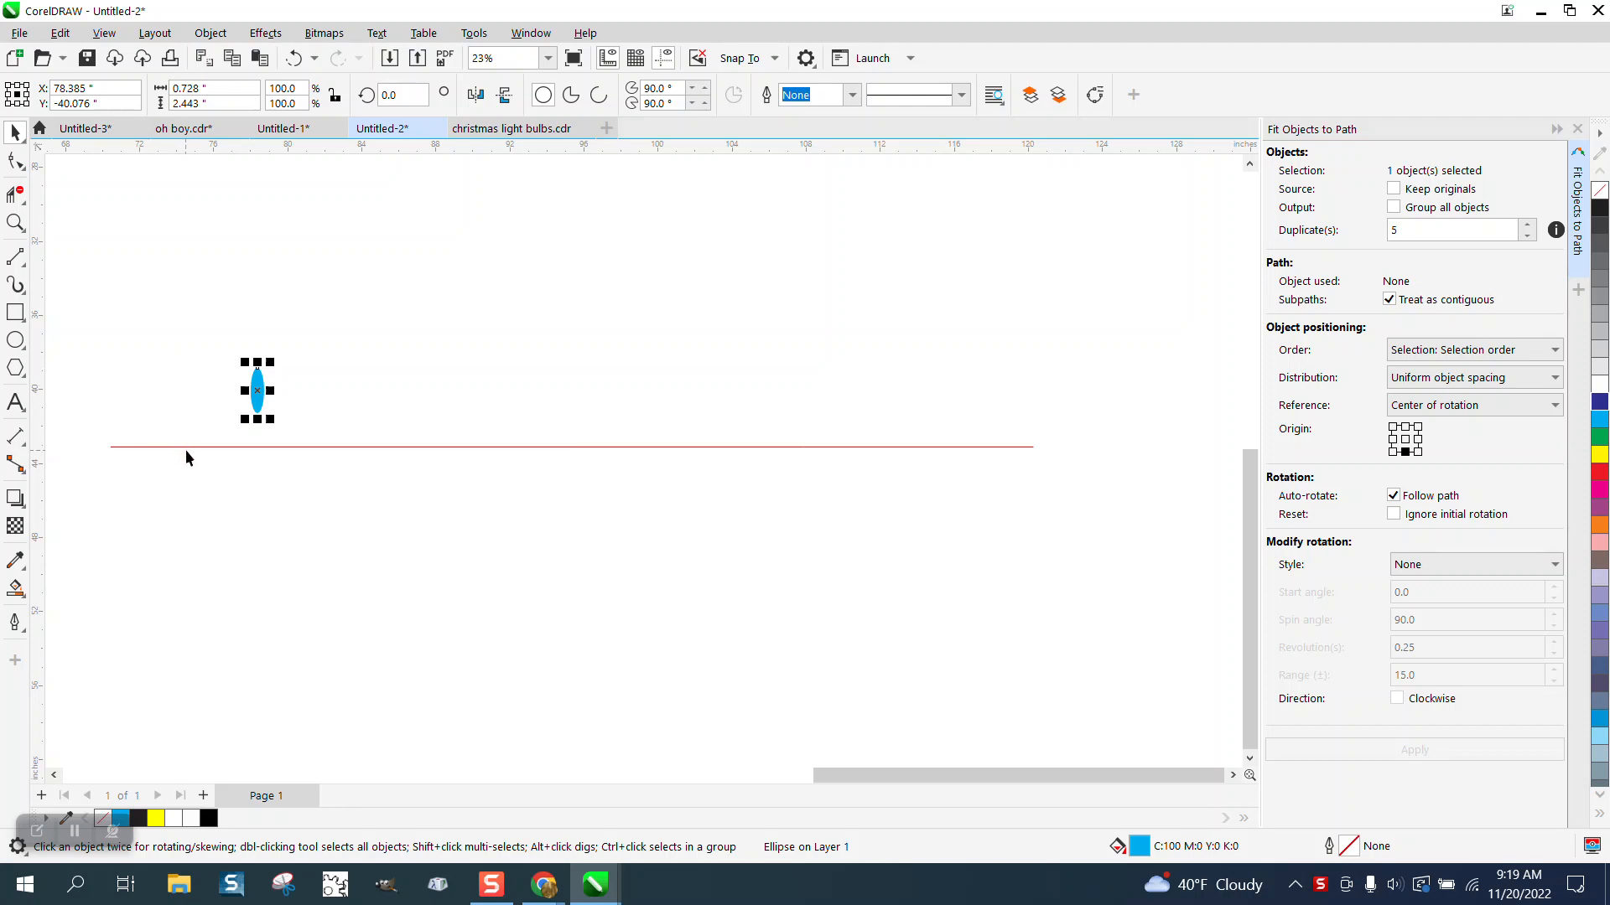
Step: Add the red line to the selection and fit the ellipse along it with 5 duplicates and no rotation style
{"action": "left_click", "coordinate": [223, 447], "text": "shift"}
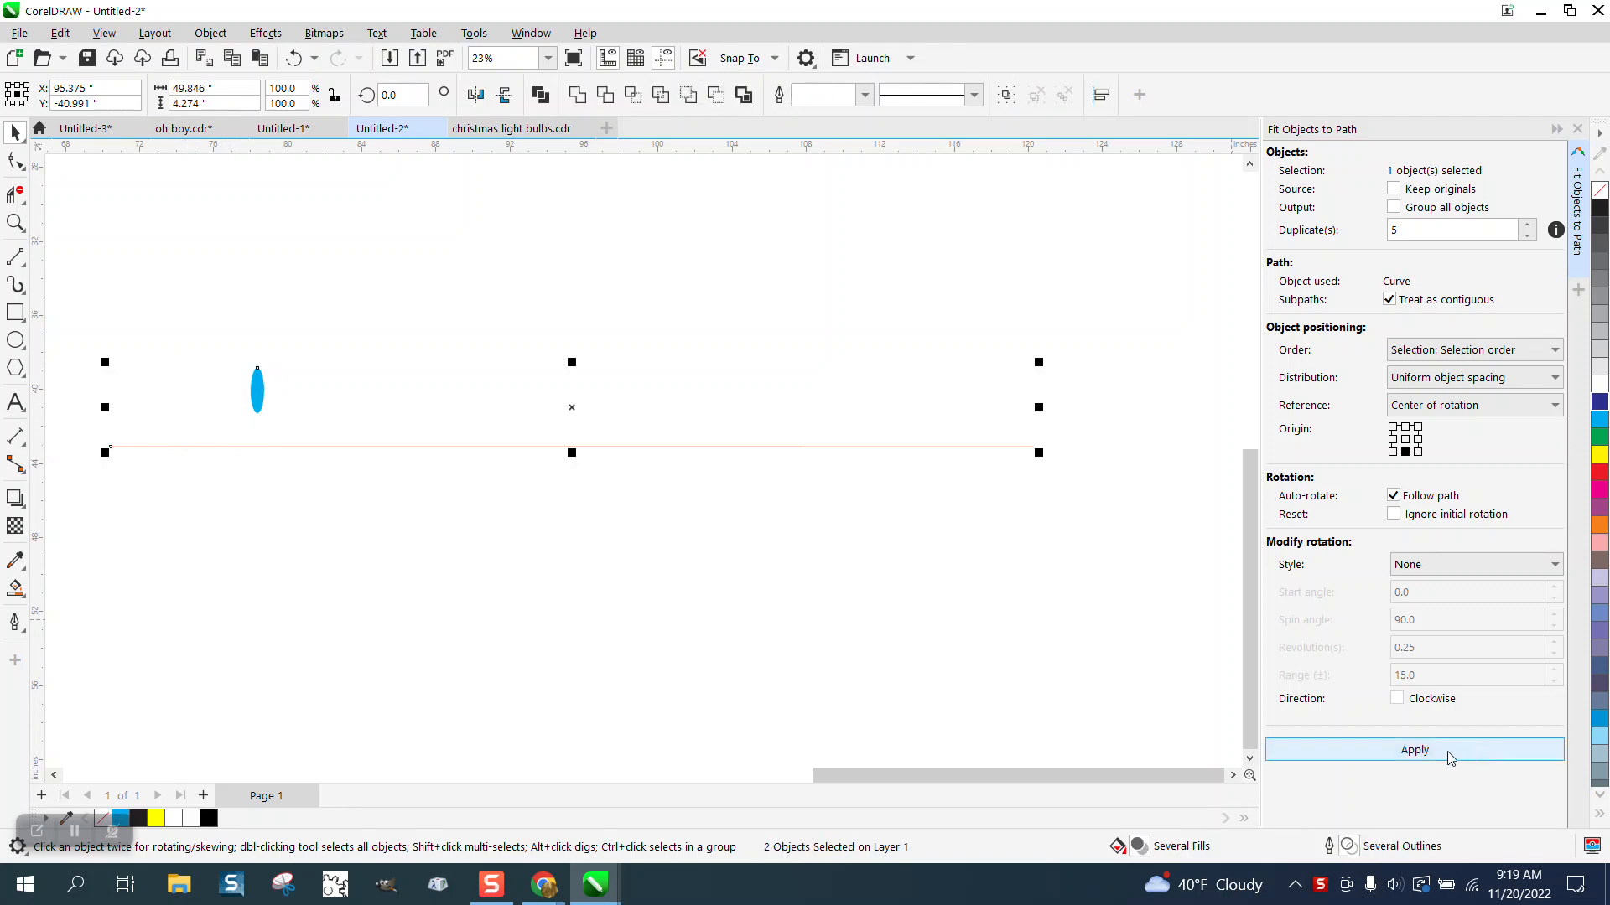
{"action": "left_click", "coordinate": [1401, 756]}
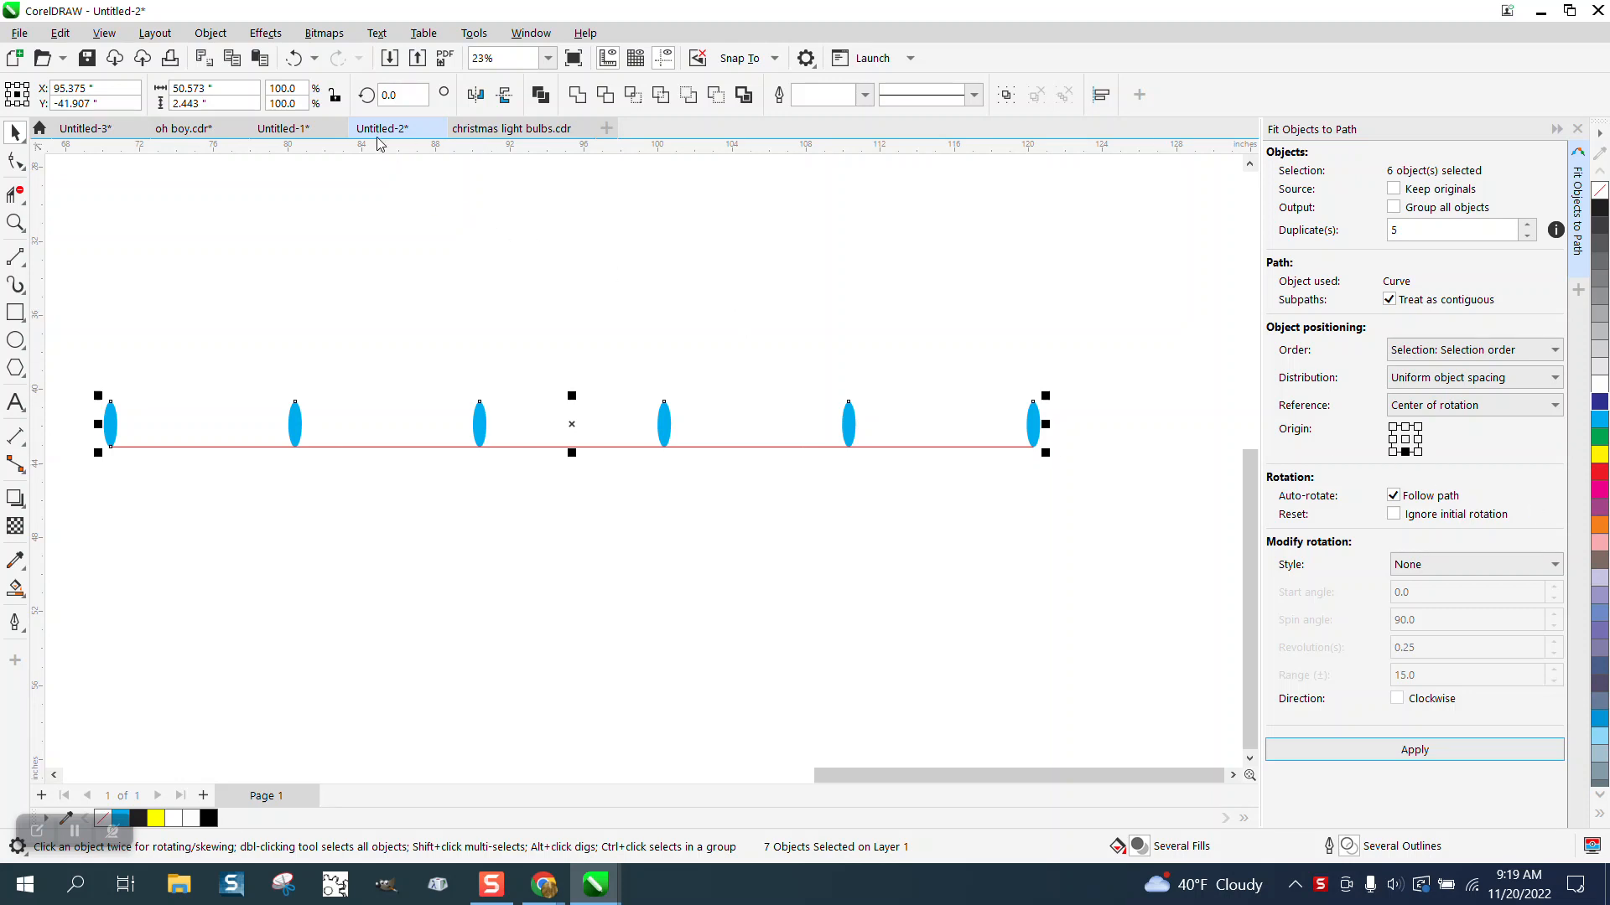
Step: Undo the fit and refit the ellipse using the Uniform rotation style with a 15° start angle
{"action": "left_click", "coordinate": [293, 58]}
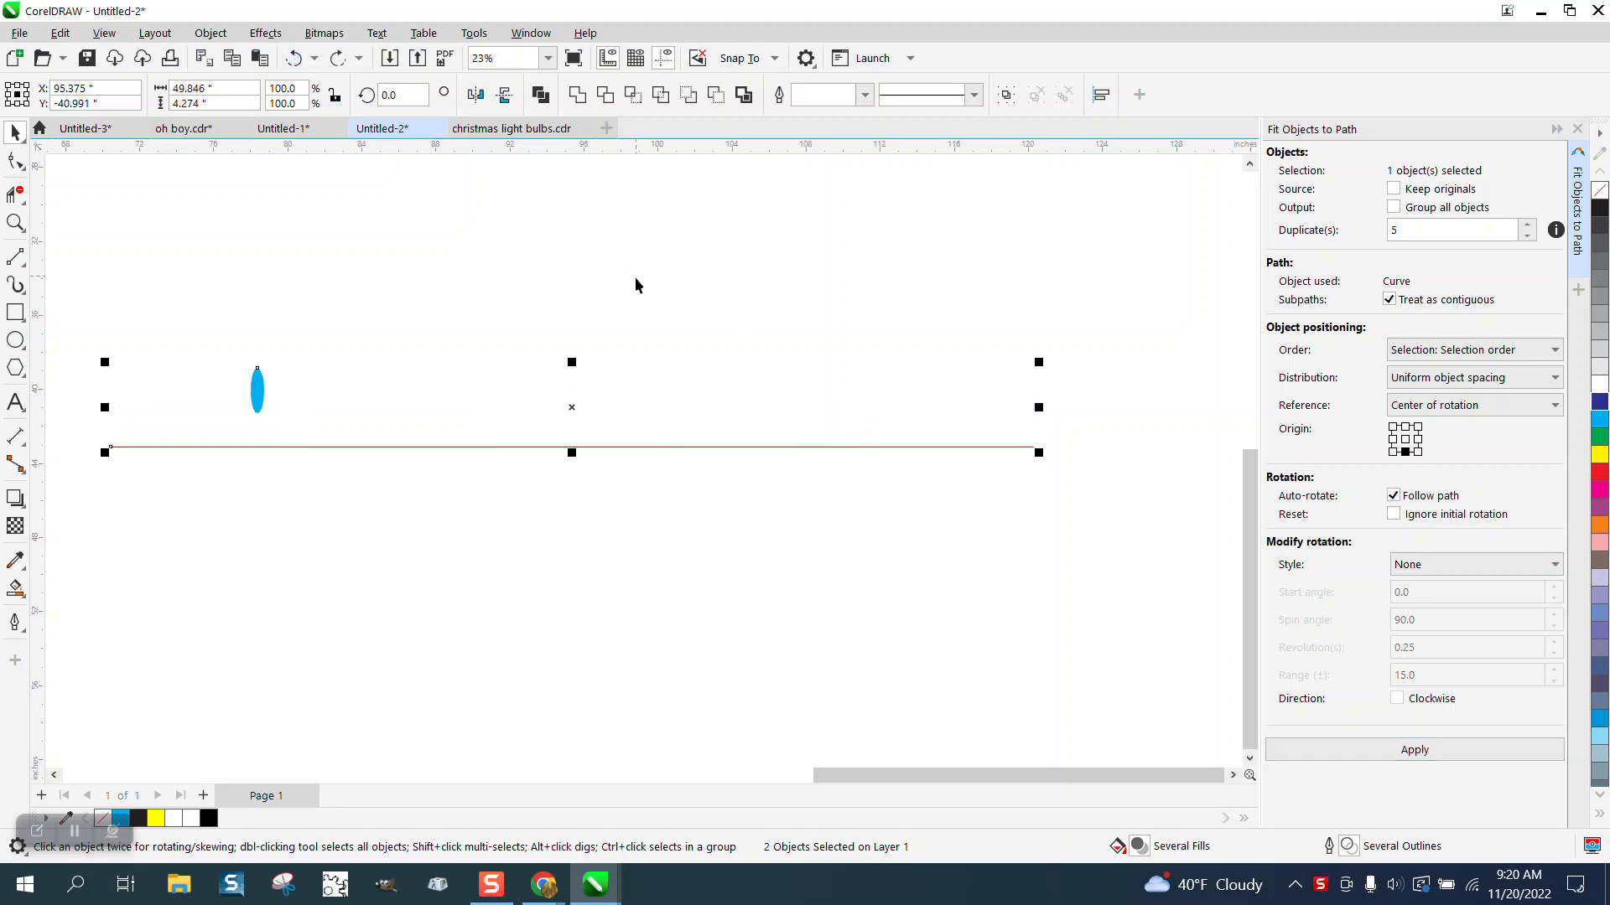
{"action": "left_click", "coordinate": [1554, 566]}
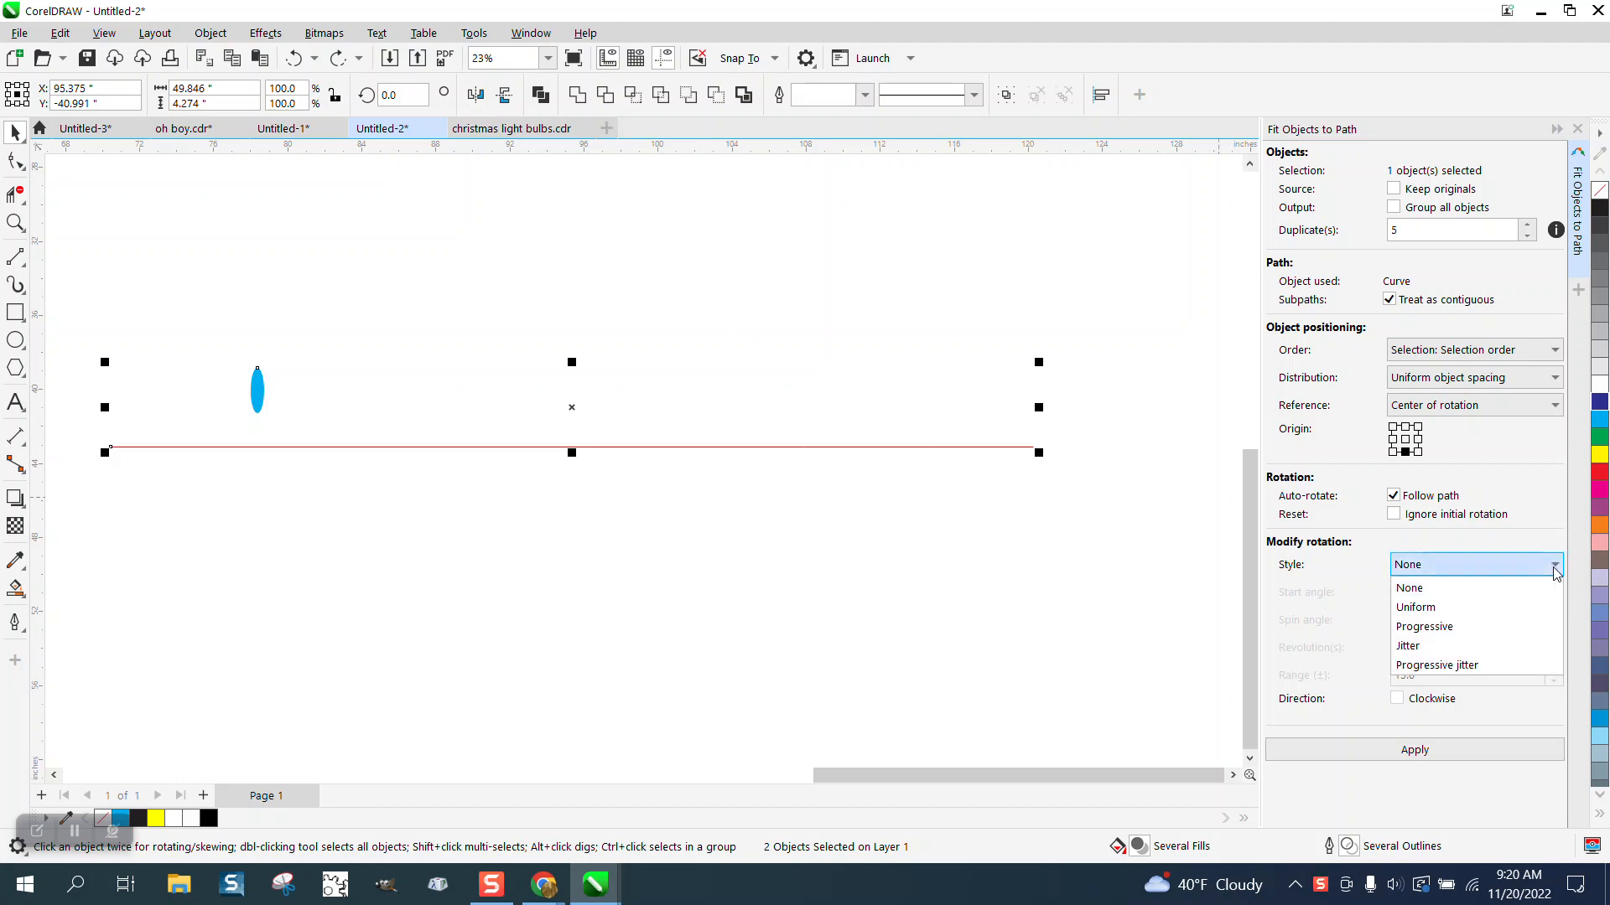
{"action": "left_click", "coordinate": [1412, 609]}
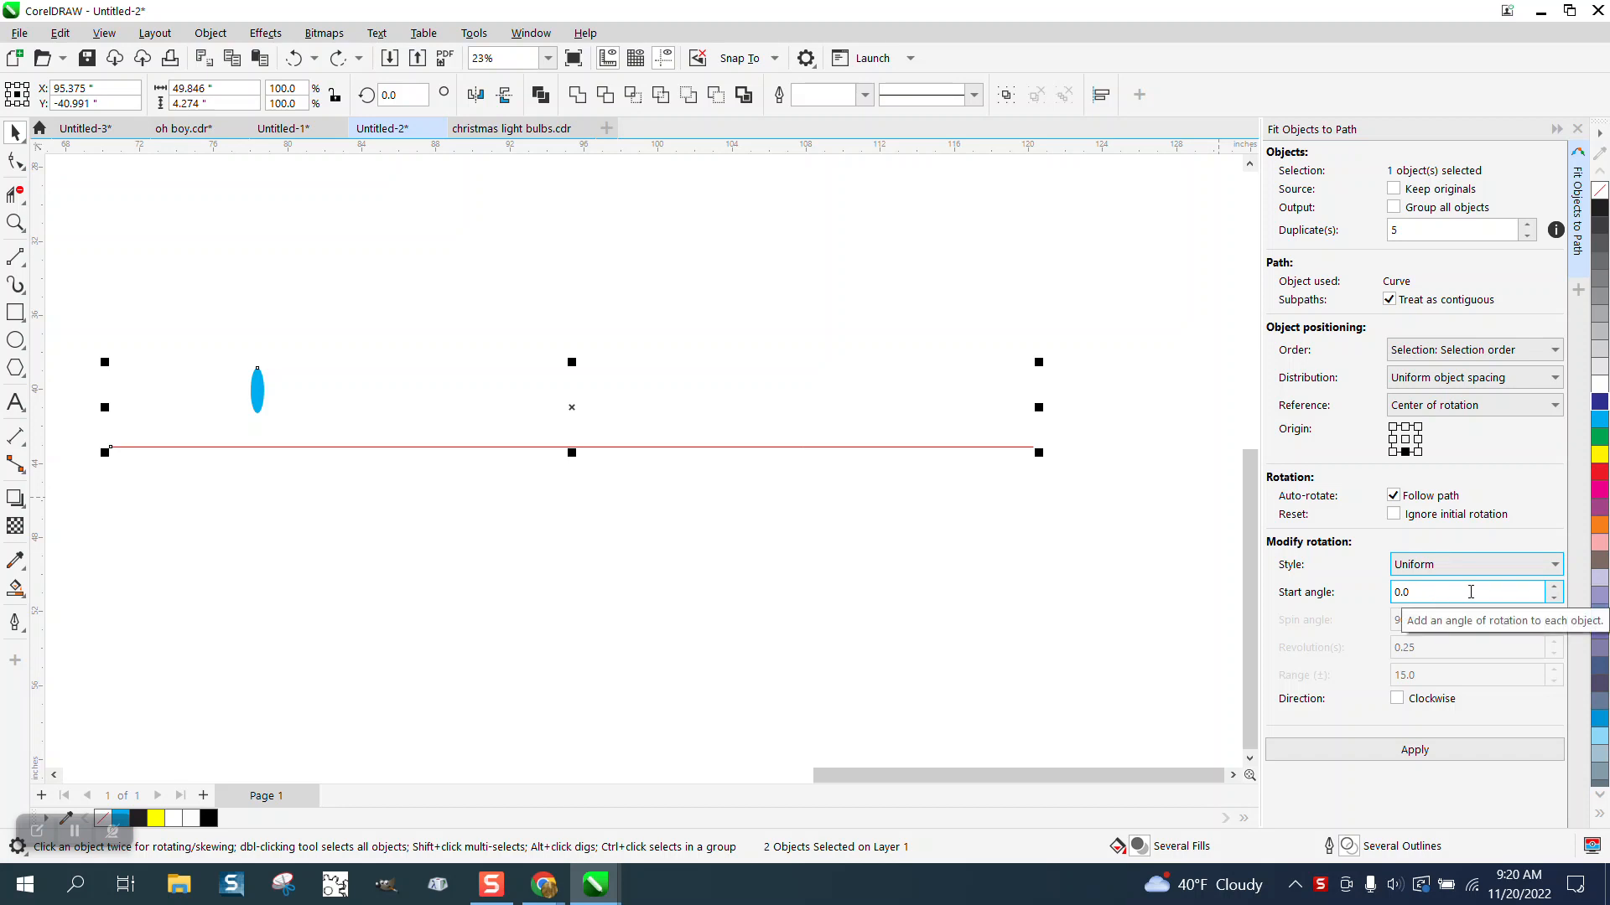
{"action": "left_click_drag", "start_coordinate": [1443, 592], "coordinate": [1377, 592]}
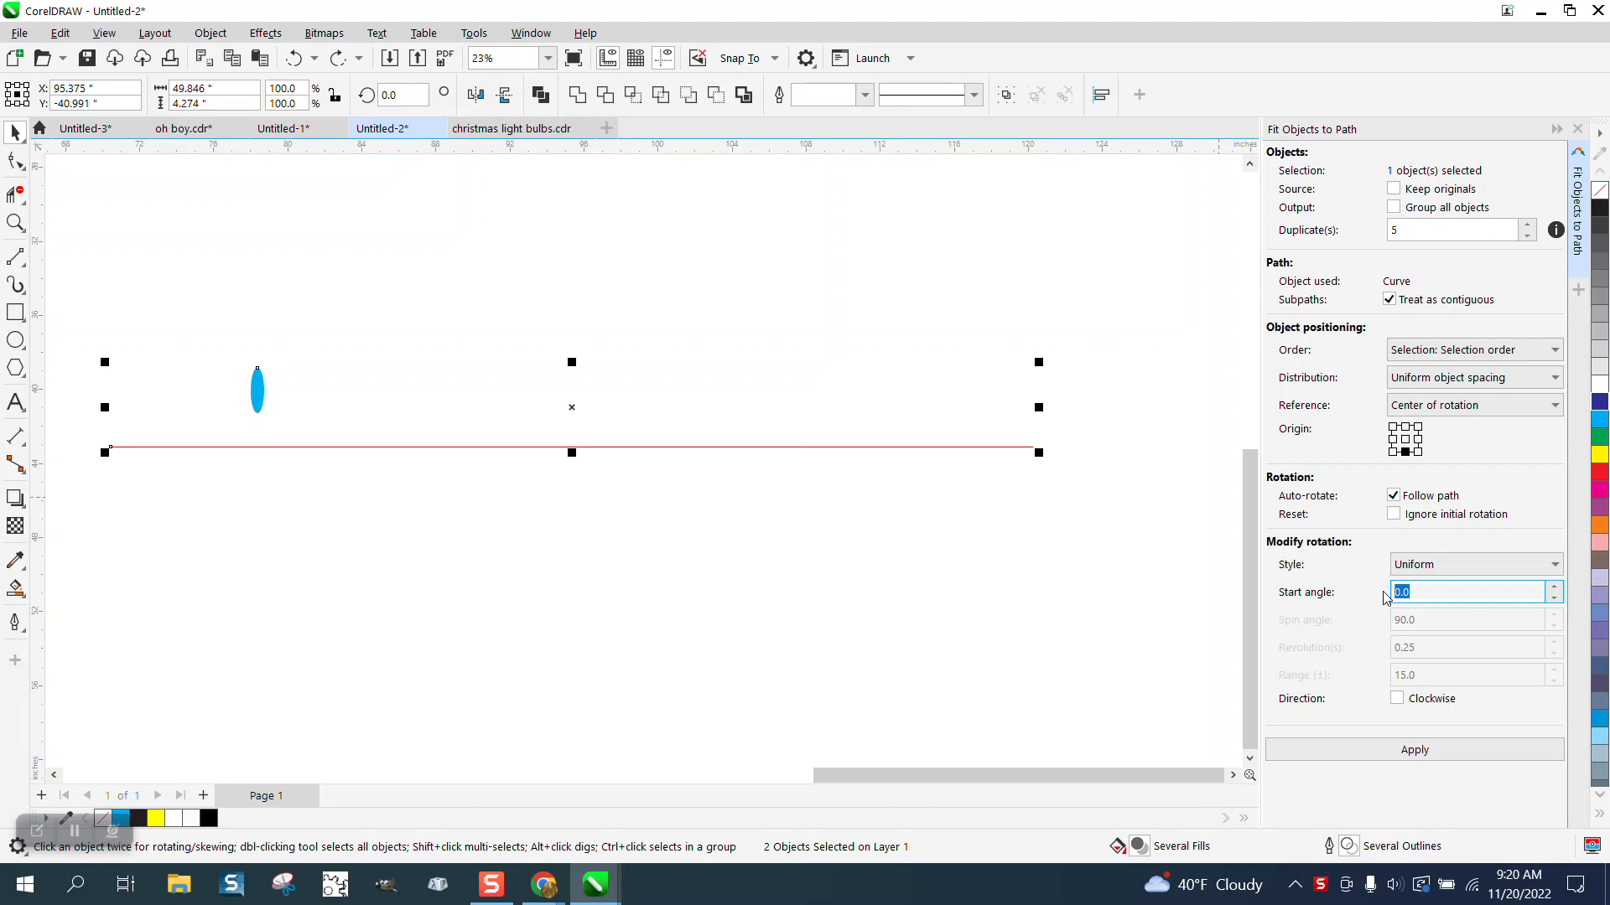
{"action": "type", "text": "15"}
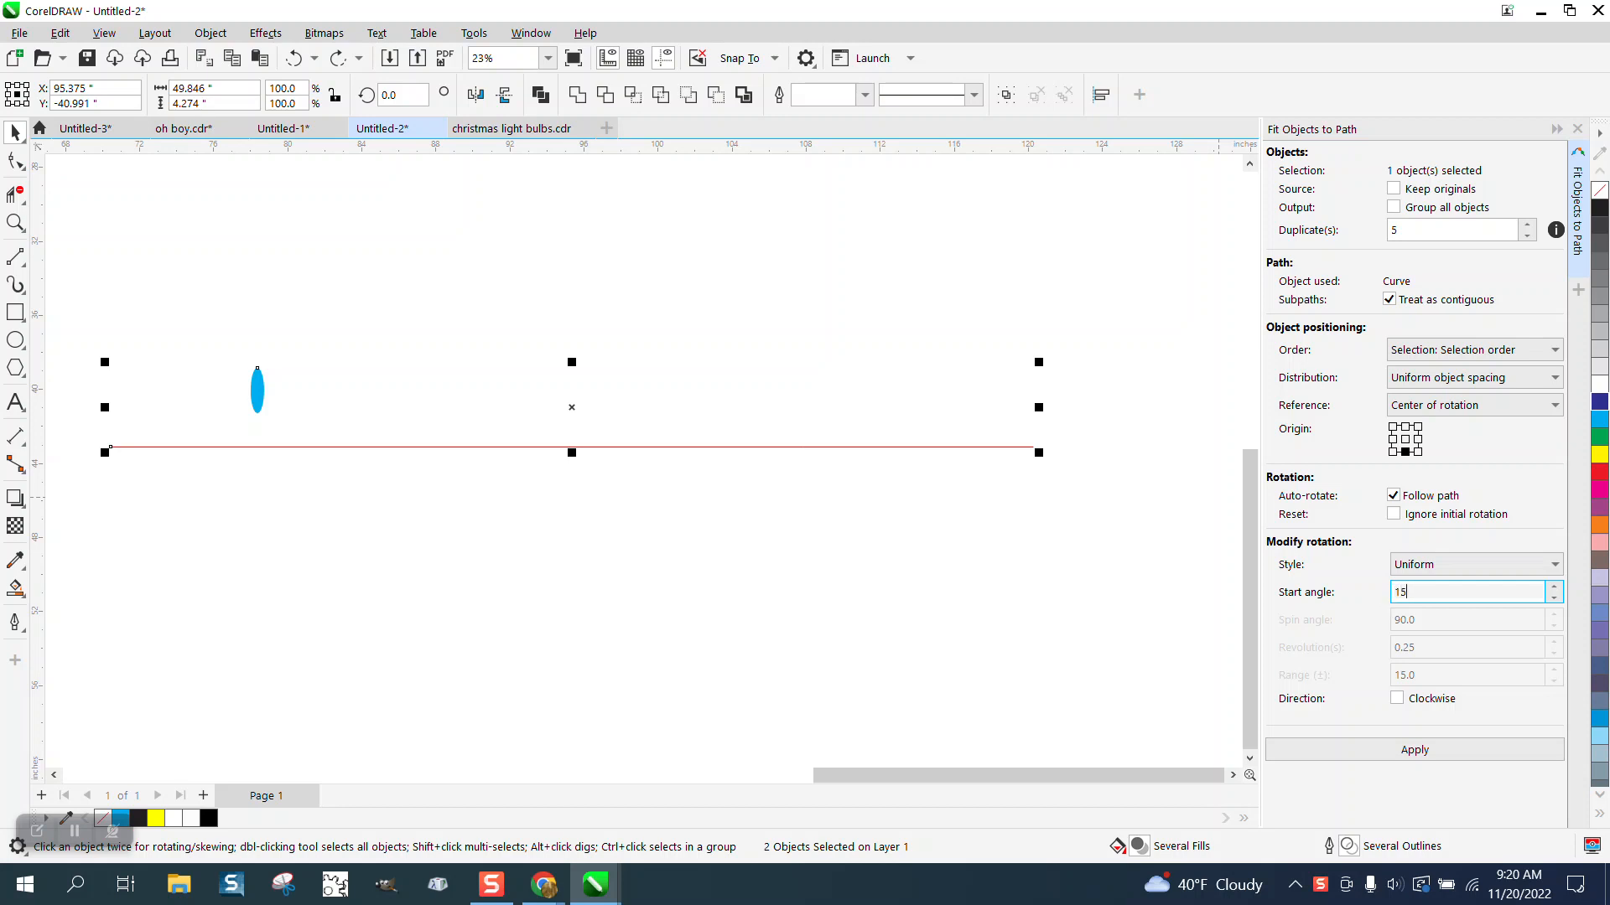
{"action": "left_click", "coordinate": [1426, 753]}
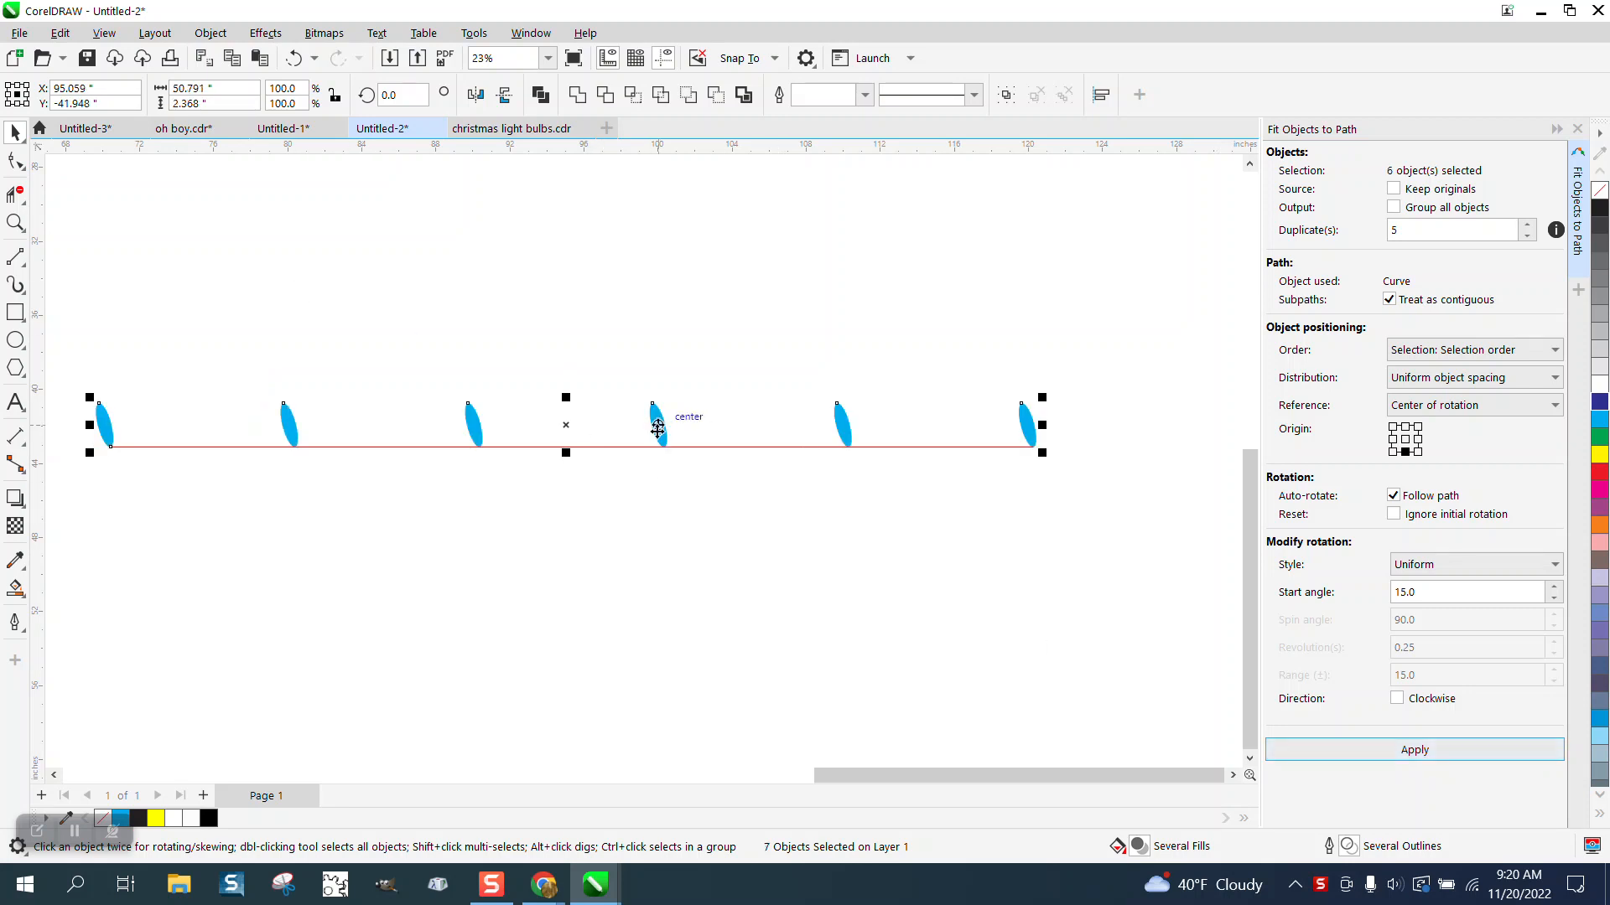
Step: Undo the fit and refit the ellipse using the Progressive rotation style
{"action": "left_click", "coordinate": [298, 65]}
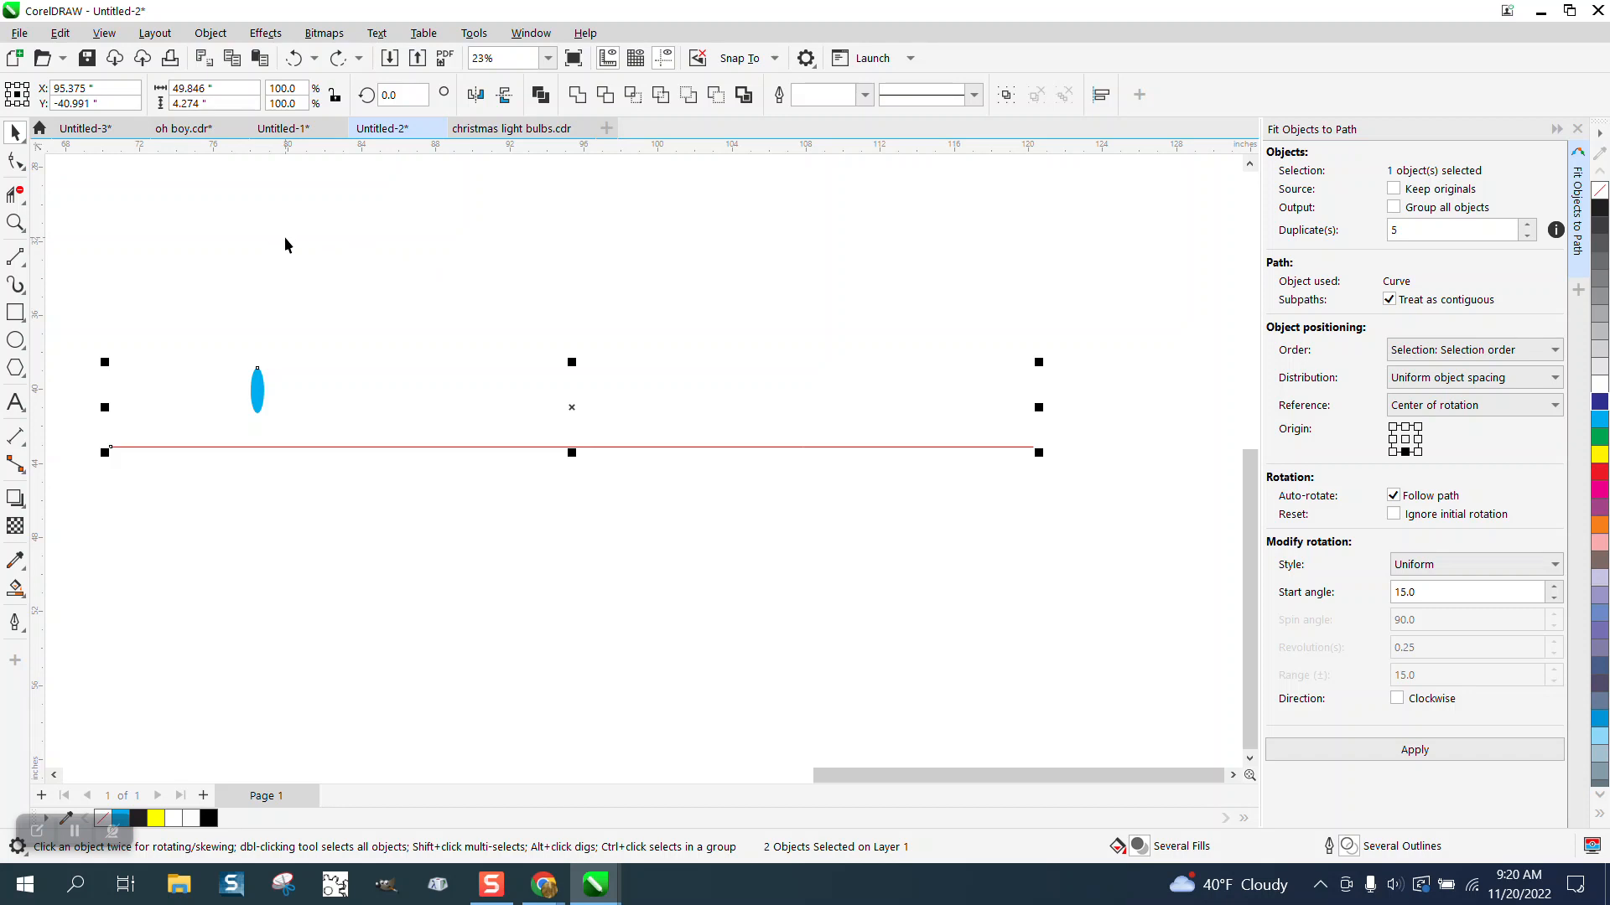
{"action": "left_click", "coordinate": [1553, 565]}
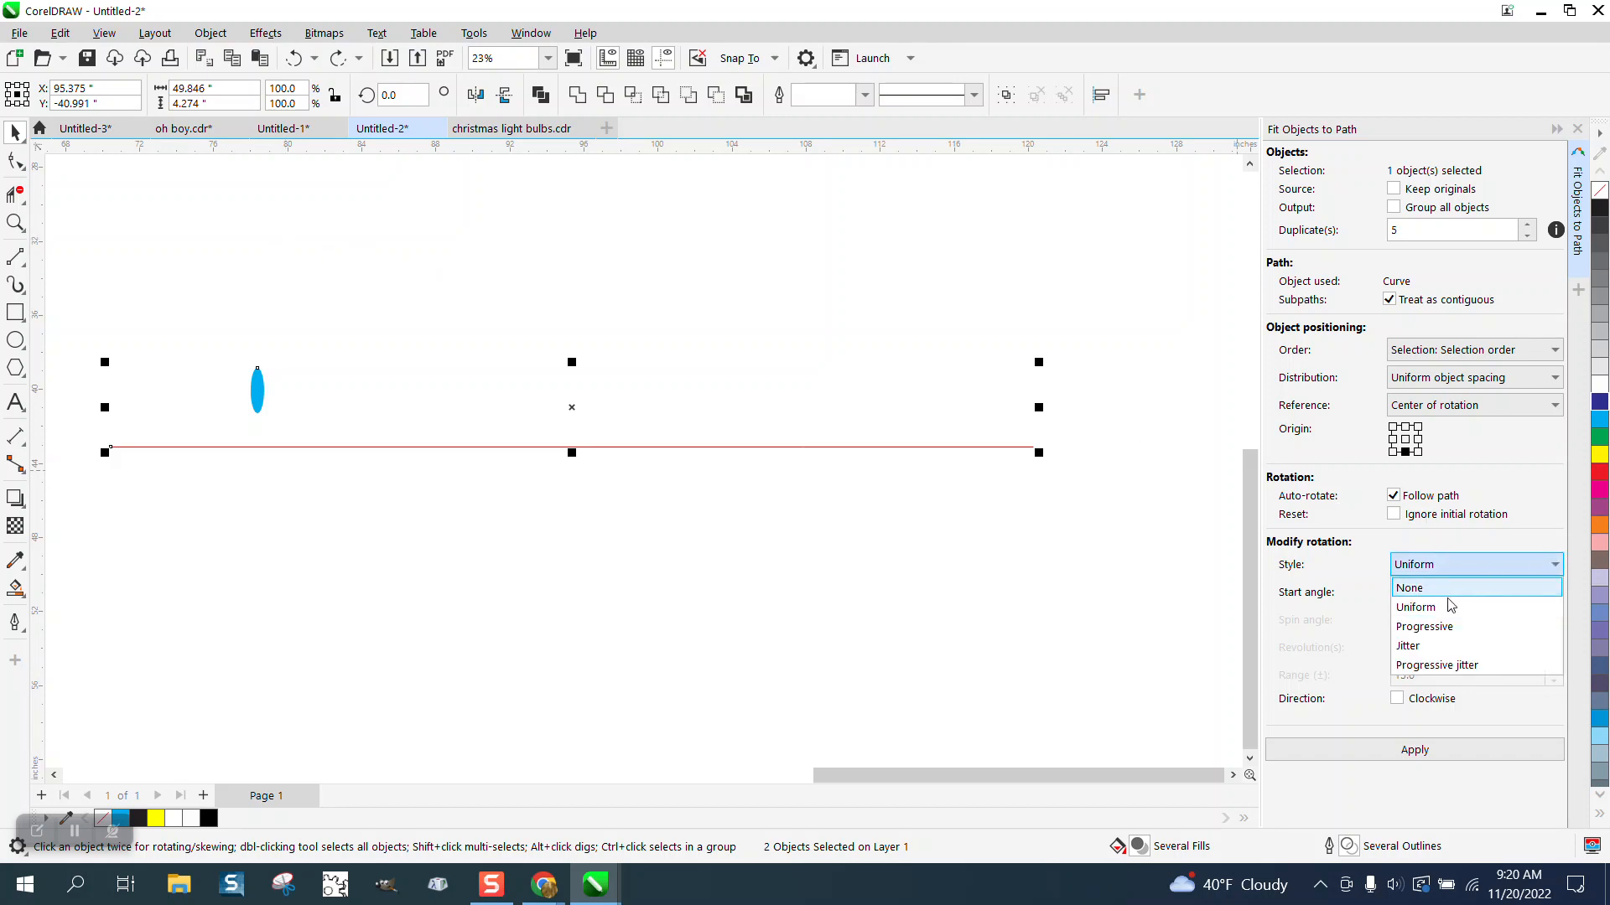
{"action": "left_click", "coordinate": [1430, 626]}
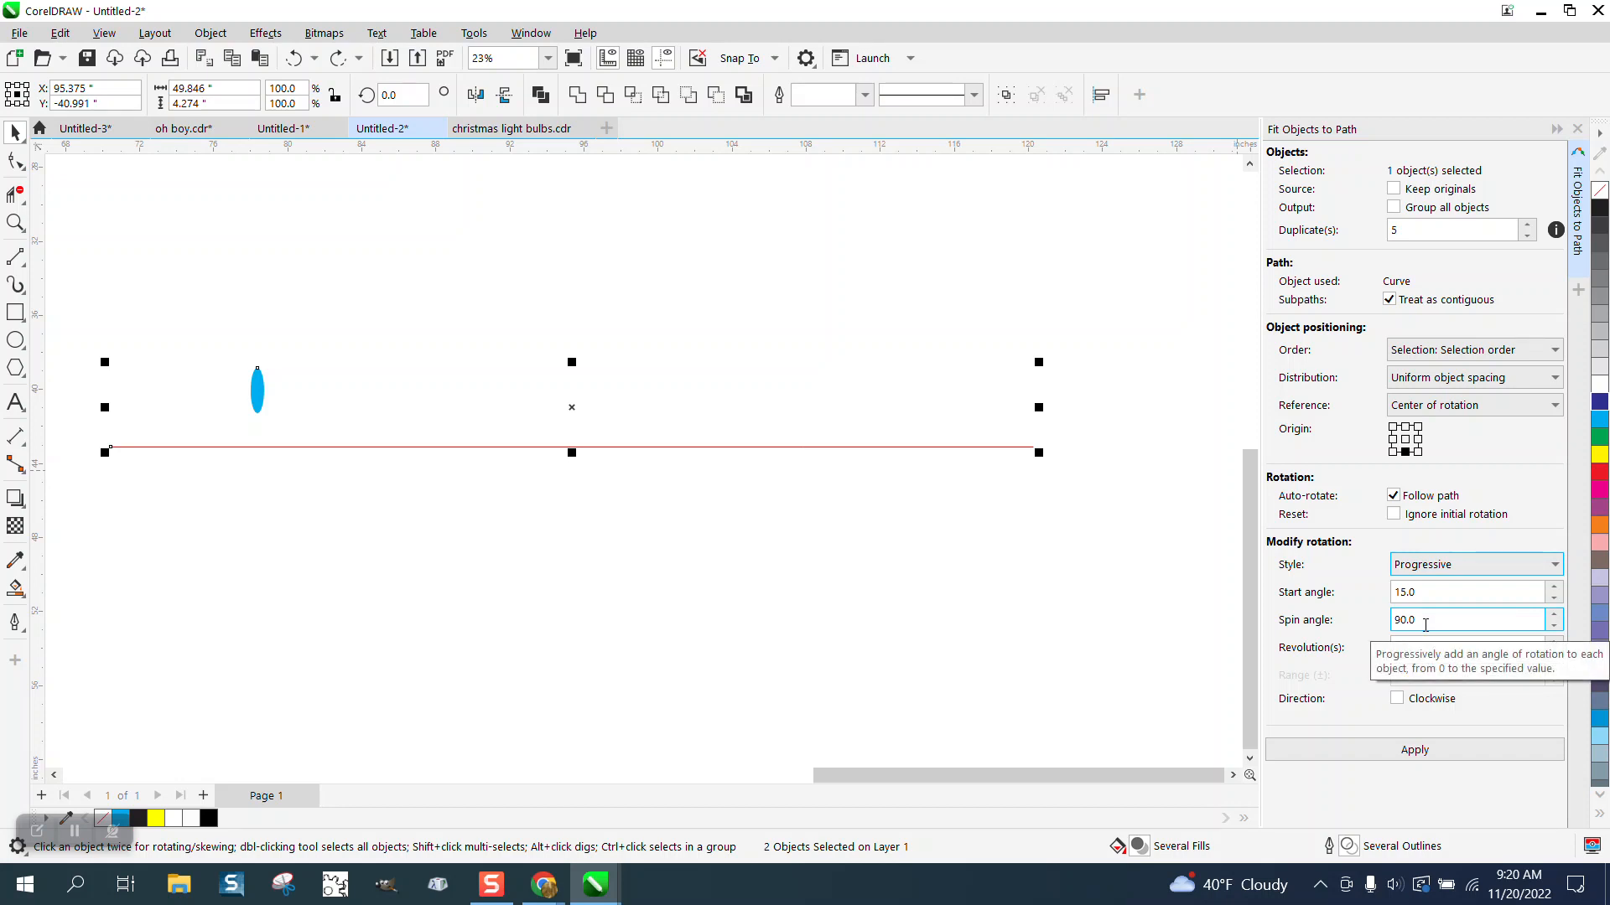
{"action": "left_click", "coordinate": [1416, 750]}
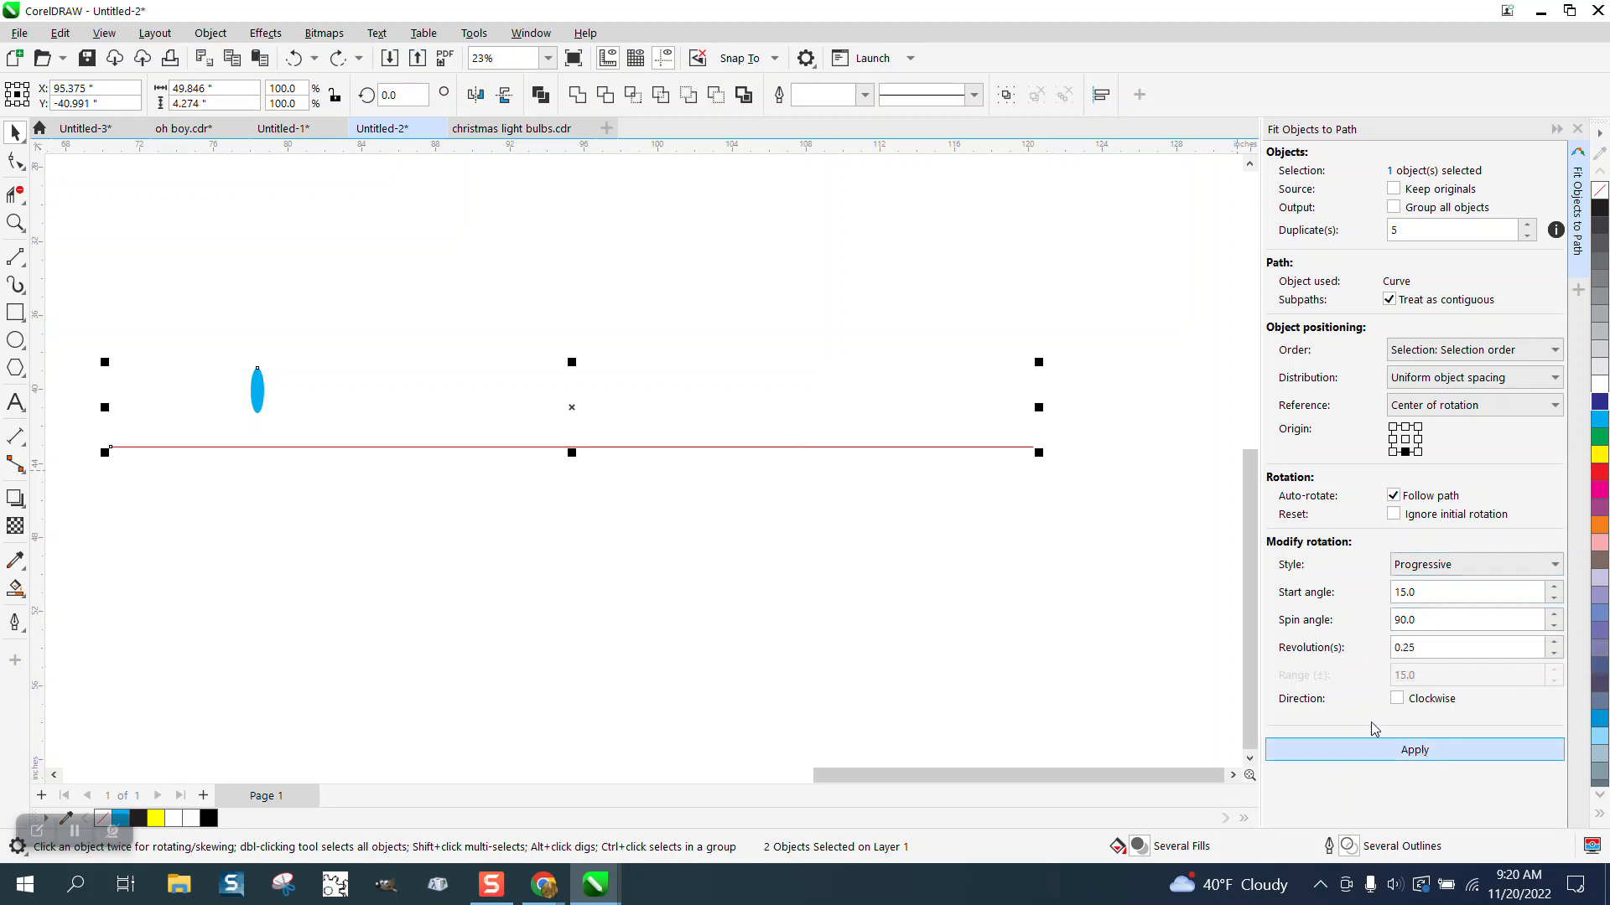
Step: Undo the fit, set the start angle to 0, and refit the ellipse along the line
{"action": "left_click", "coordinate": [295, 60]}
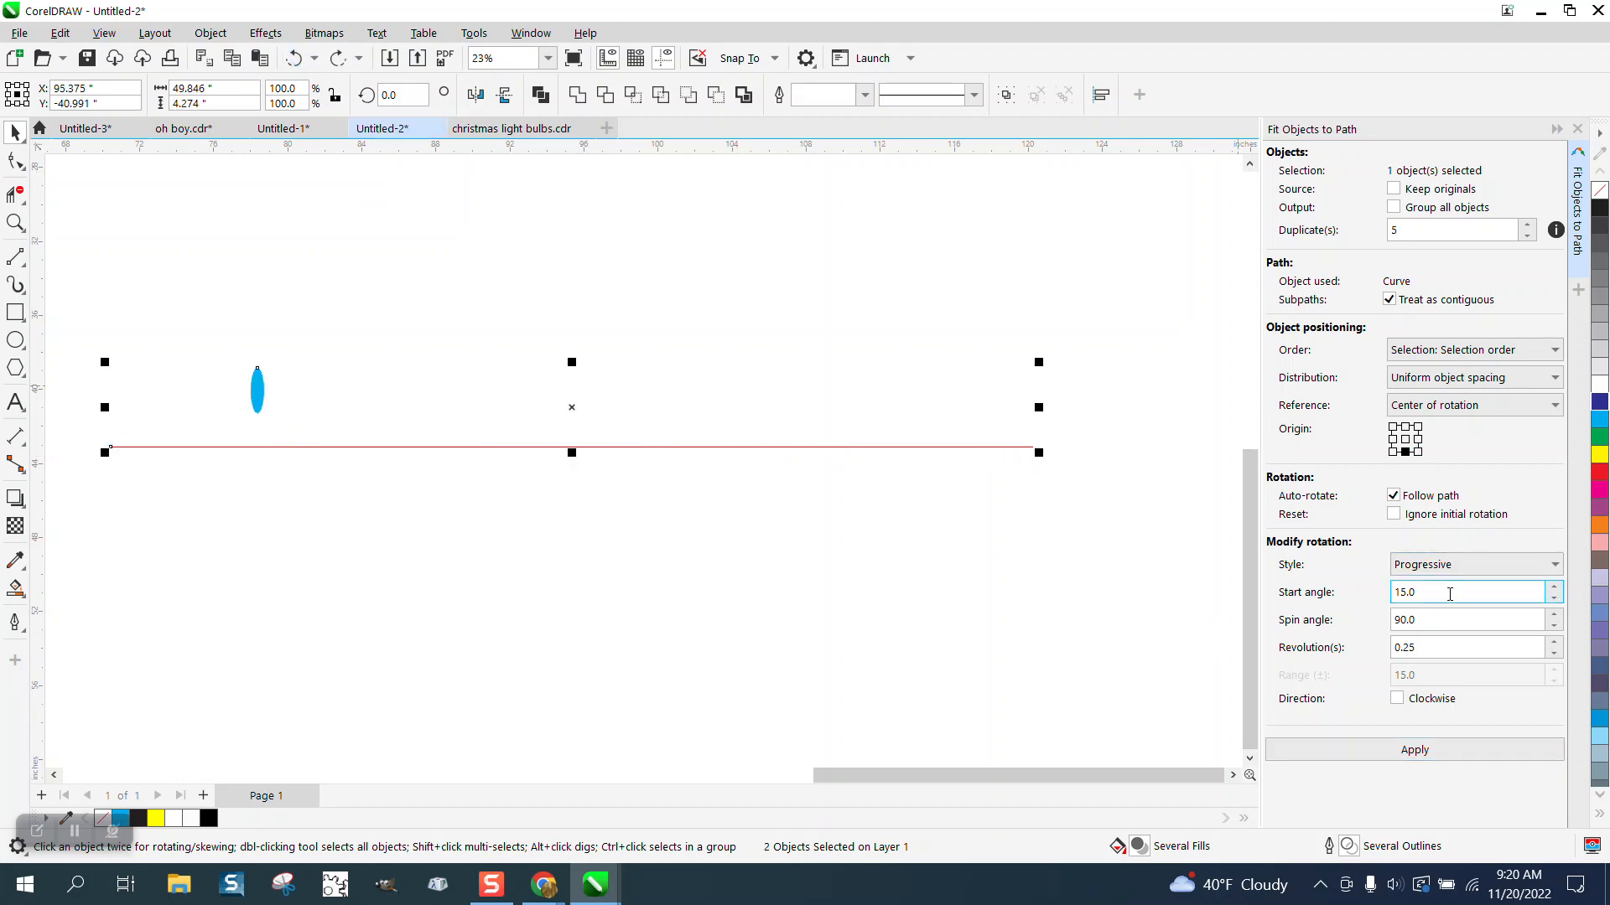
{"action": "left_click_drag", "start_coordinate": [1451, 591], "coordinate": [1365, 590]}
{"action": "type", "text": "1"}
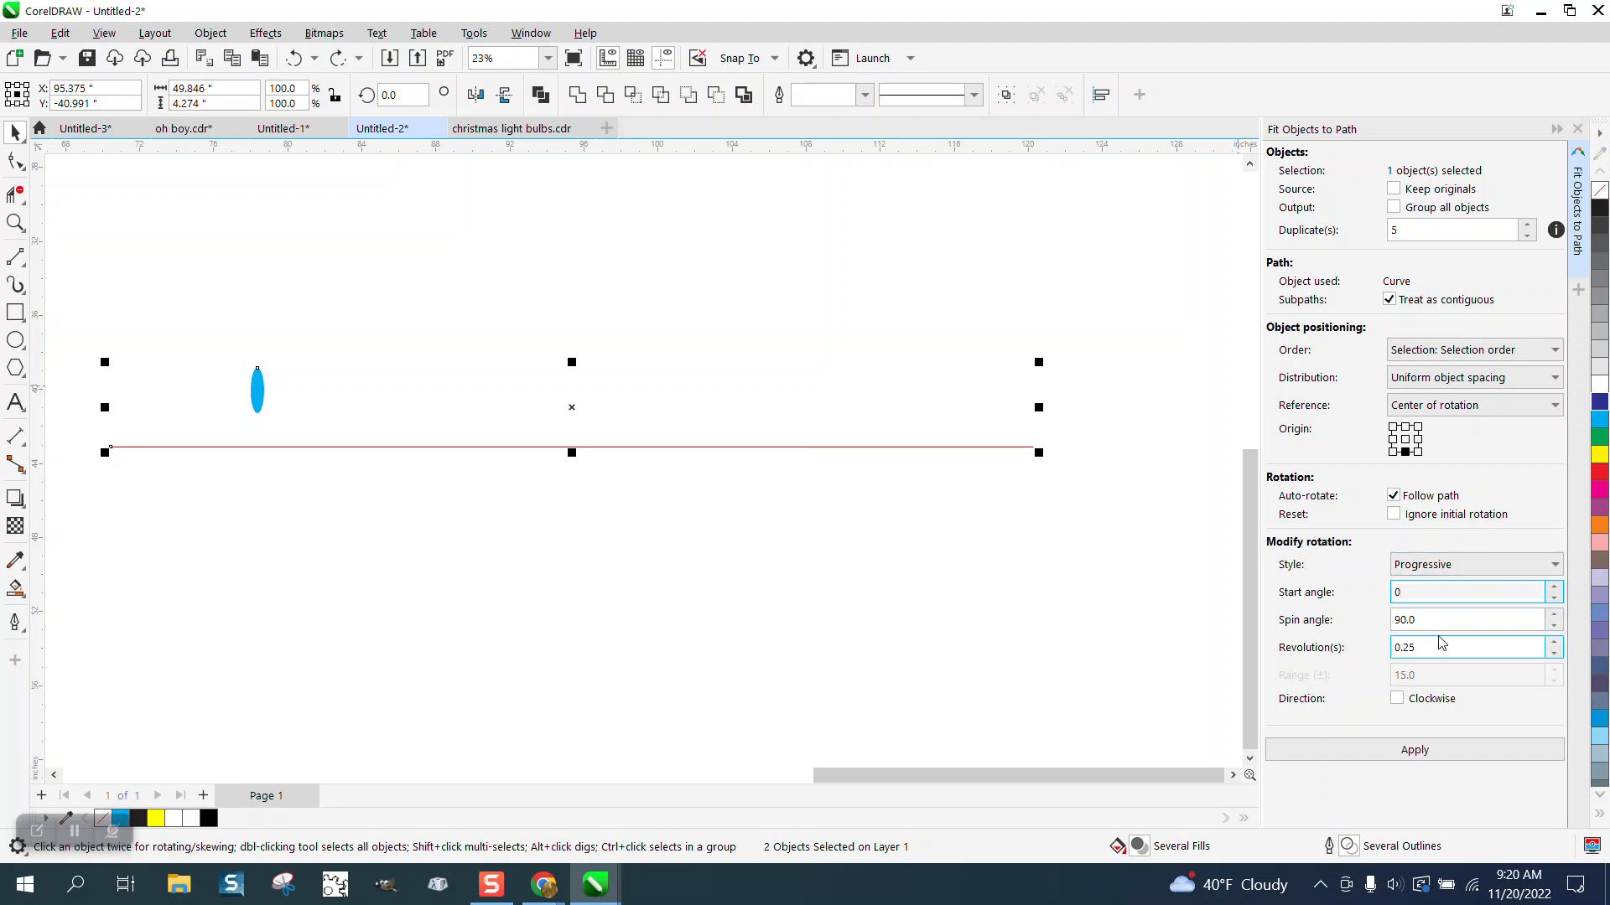
{"action": "left_click", "coordinate": [1420, 757]}
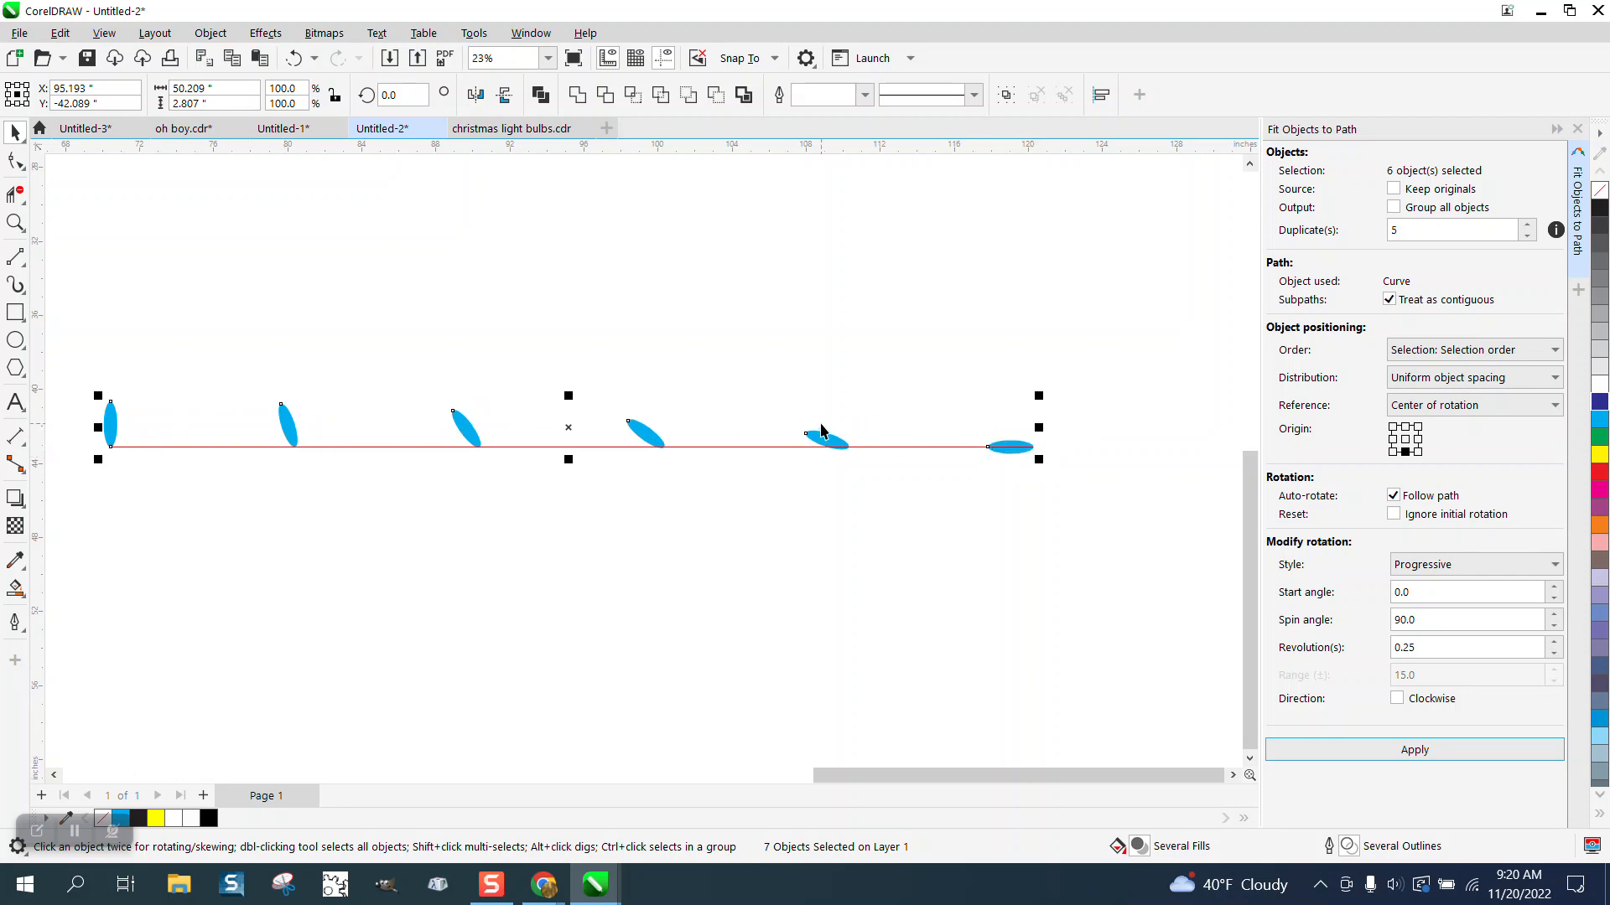
Step: Undo the fit, set the duplicates to 25, and refit the ellipse along the line
{"action": "left_click", "coordinate": [294, 58]}
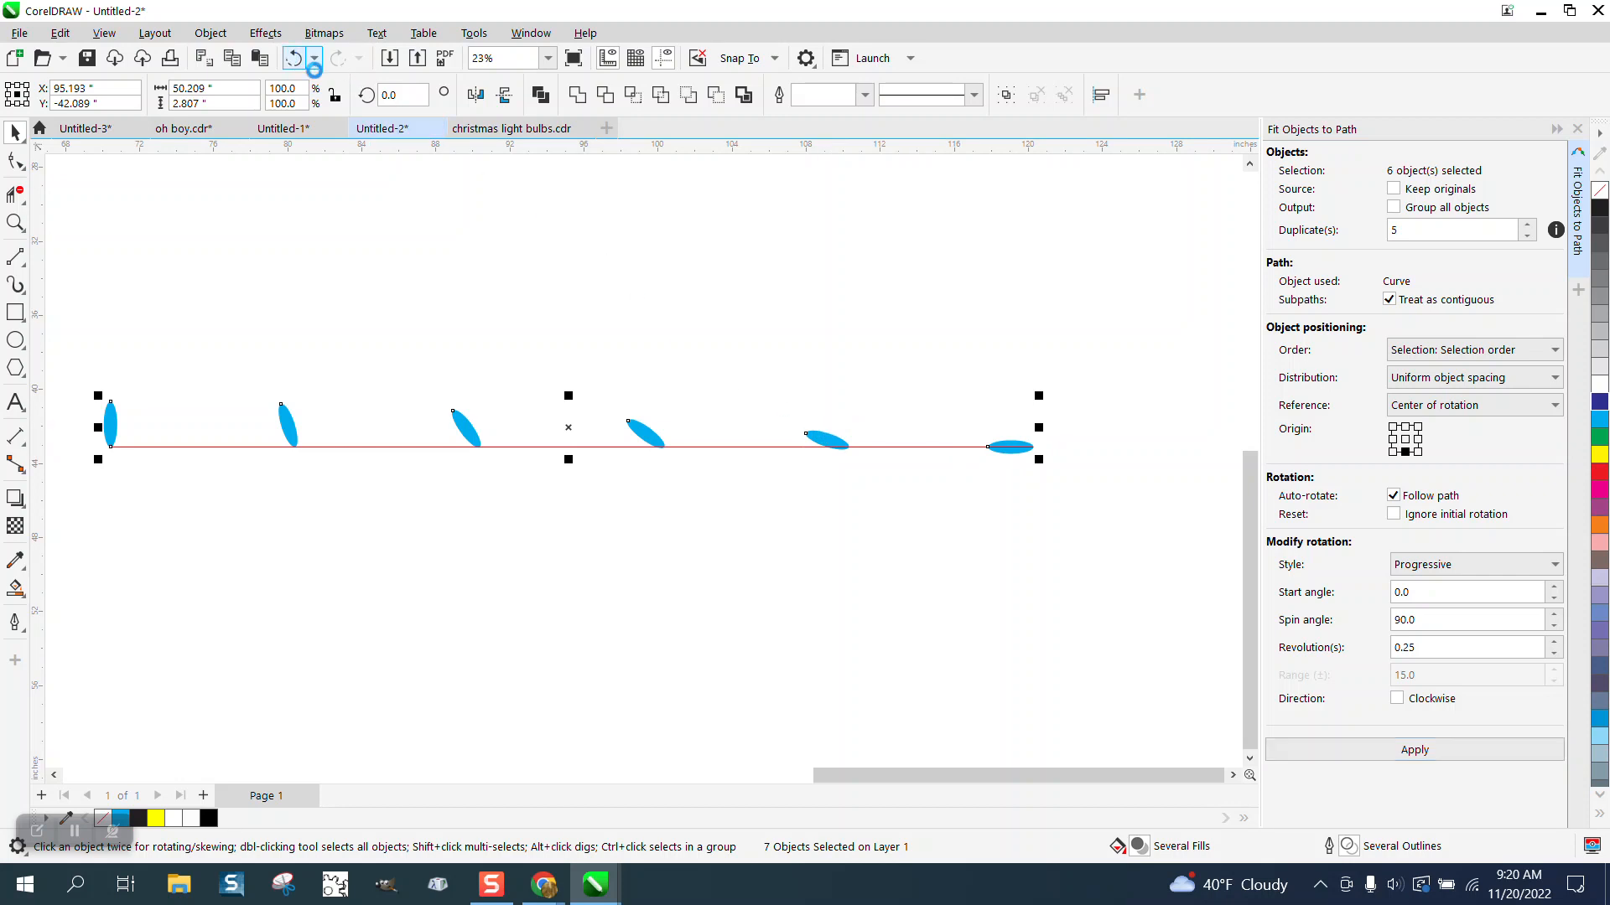
{"action": "double_click", "coordinate": [1385, 232]}
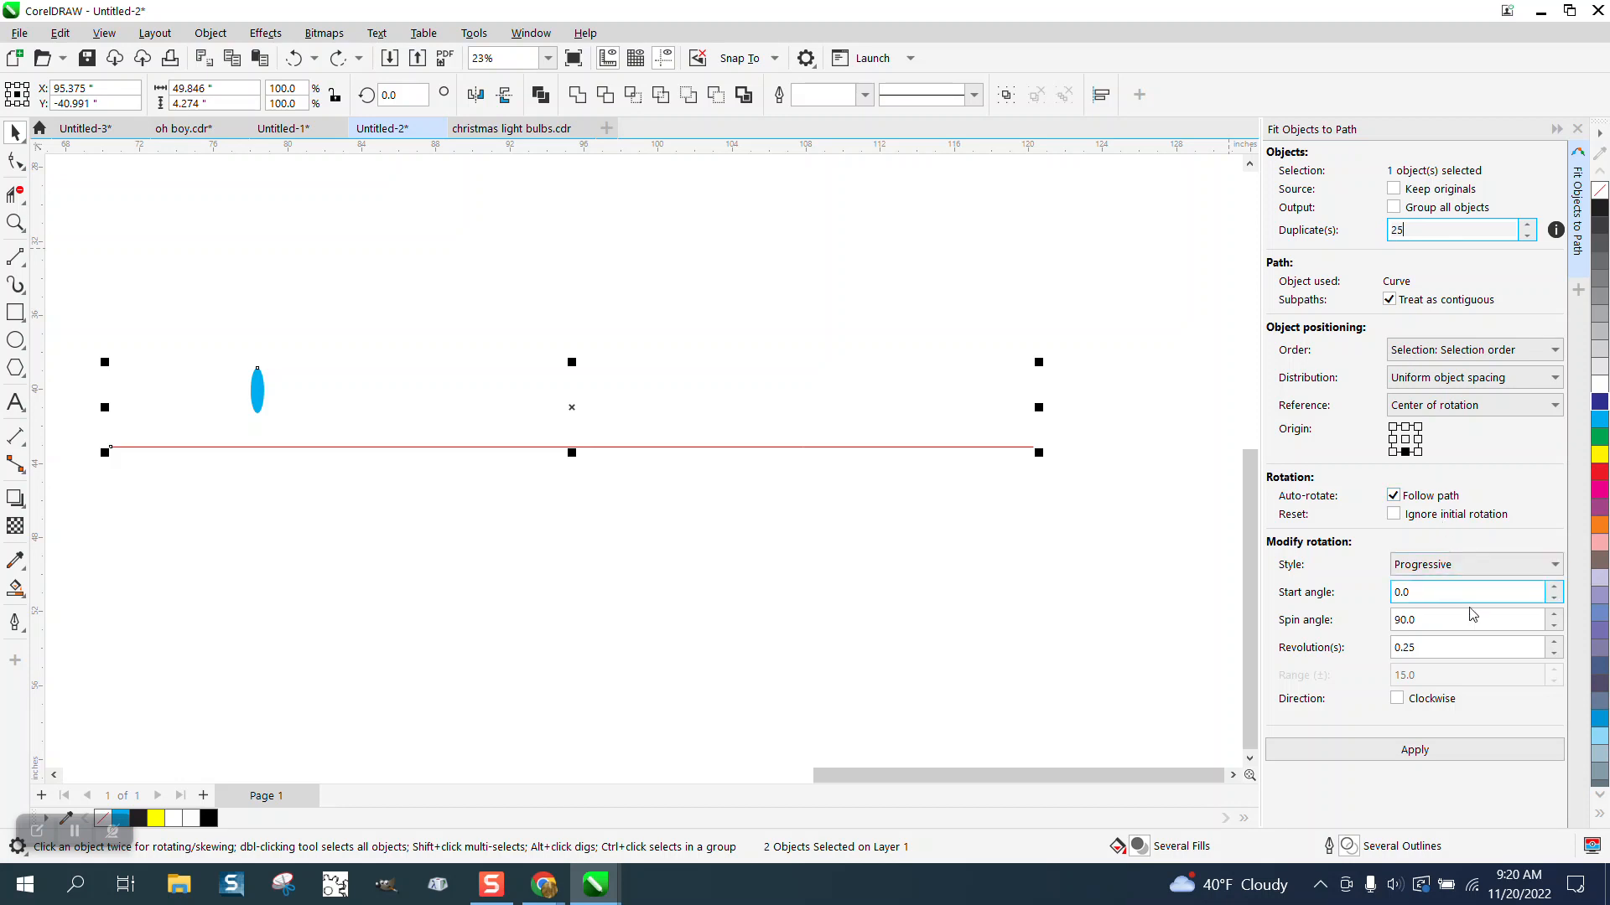
{"action": "left_click", "coordinate": [1430, 750]}
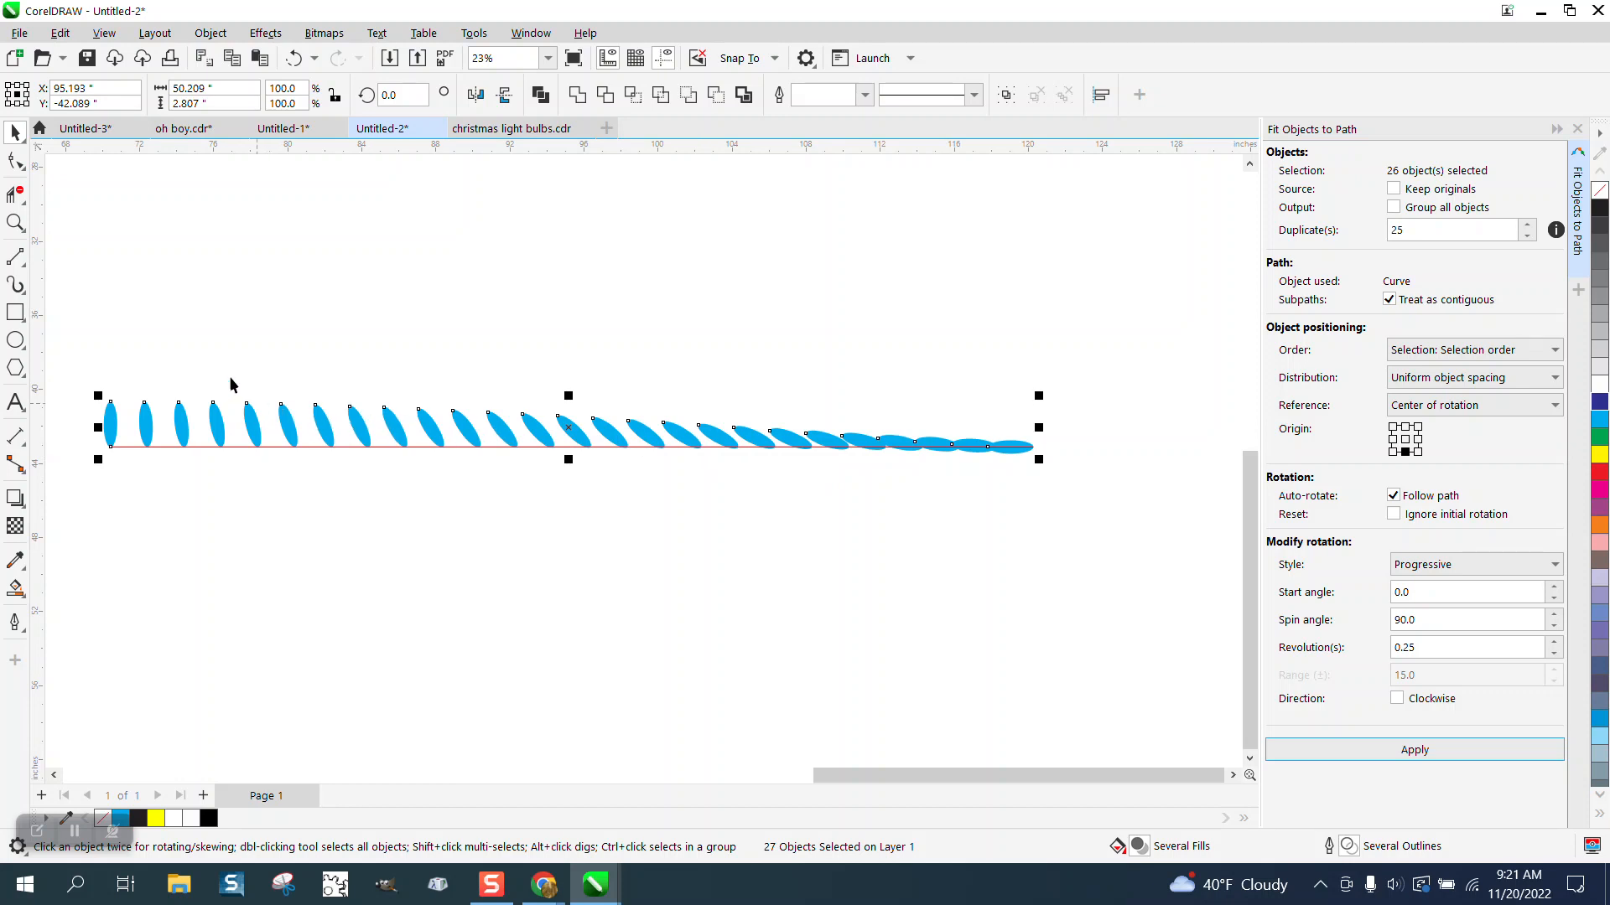
Step: Undo the fit and refit the 25 duplicates using the Jitter rotation style
{"action": "left_click", "coordinate": [293, 58]}
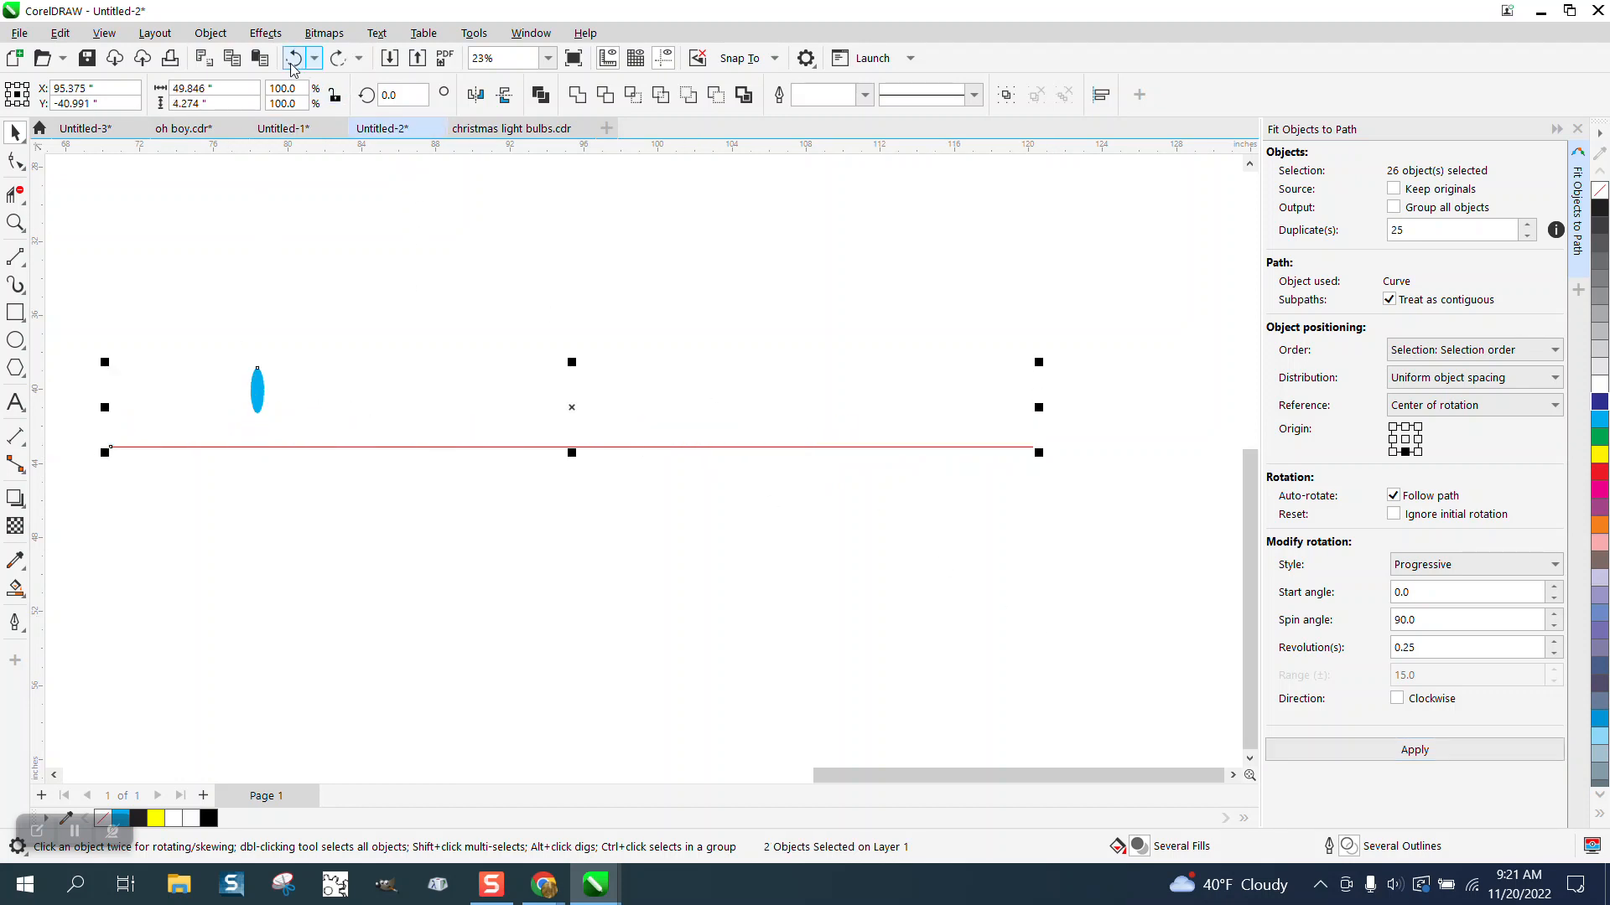
{"action": "left_click", "coordinate": [1553, 567]}
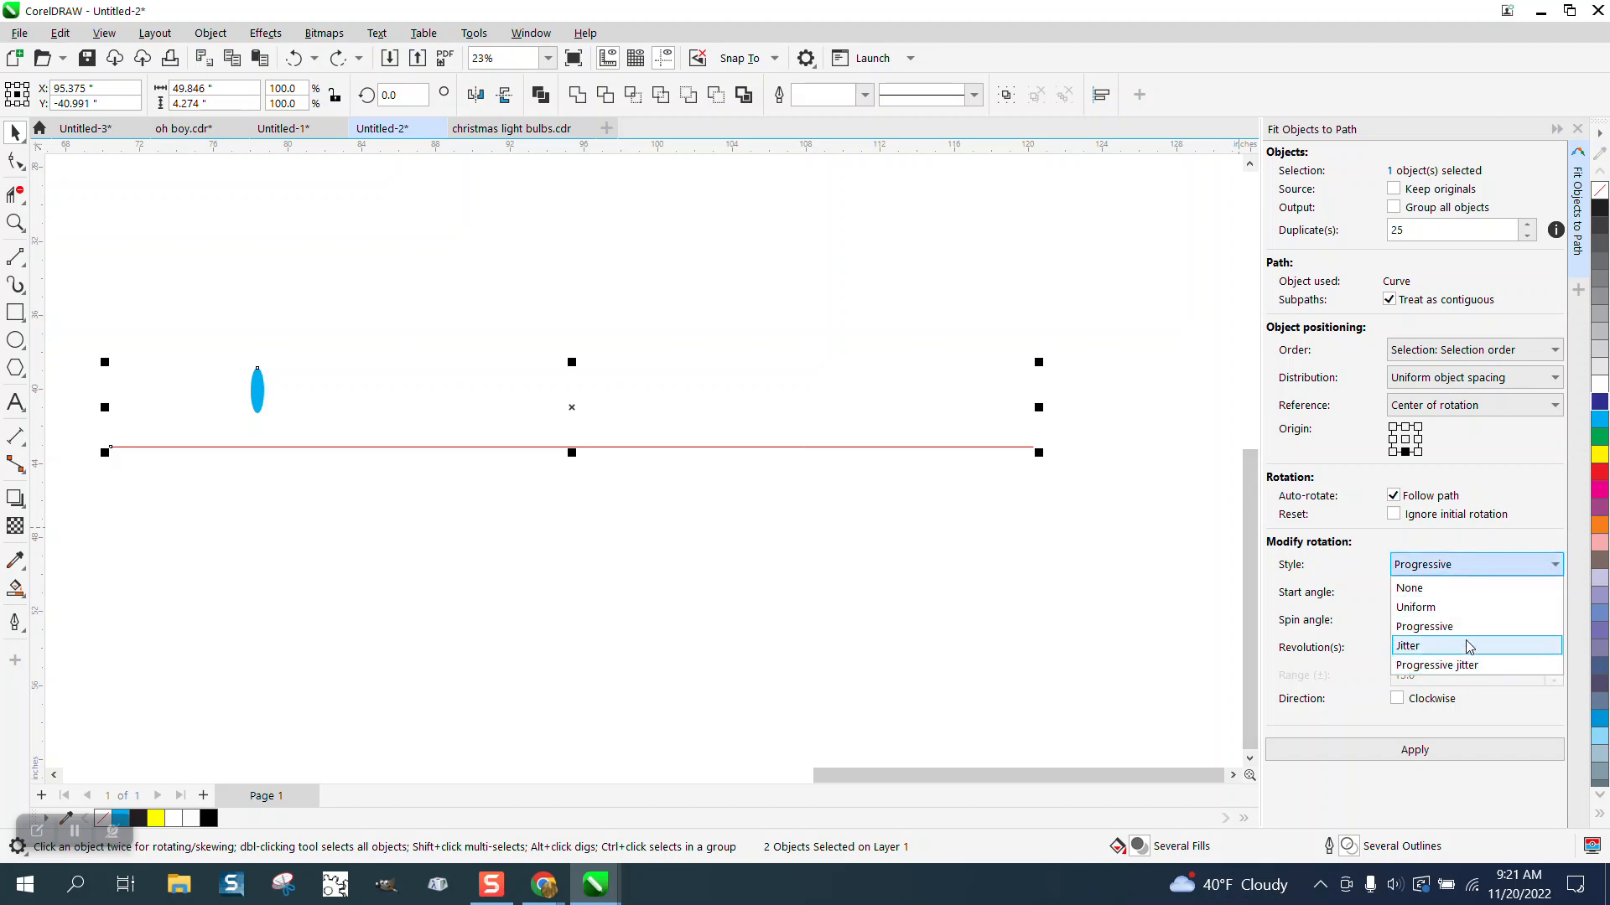
{"action": "left_click", "coordinate": [1408, 647]}
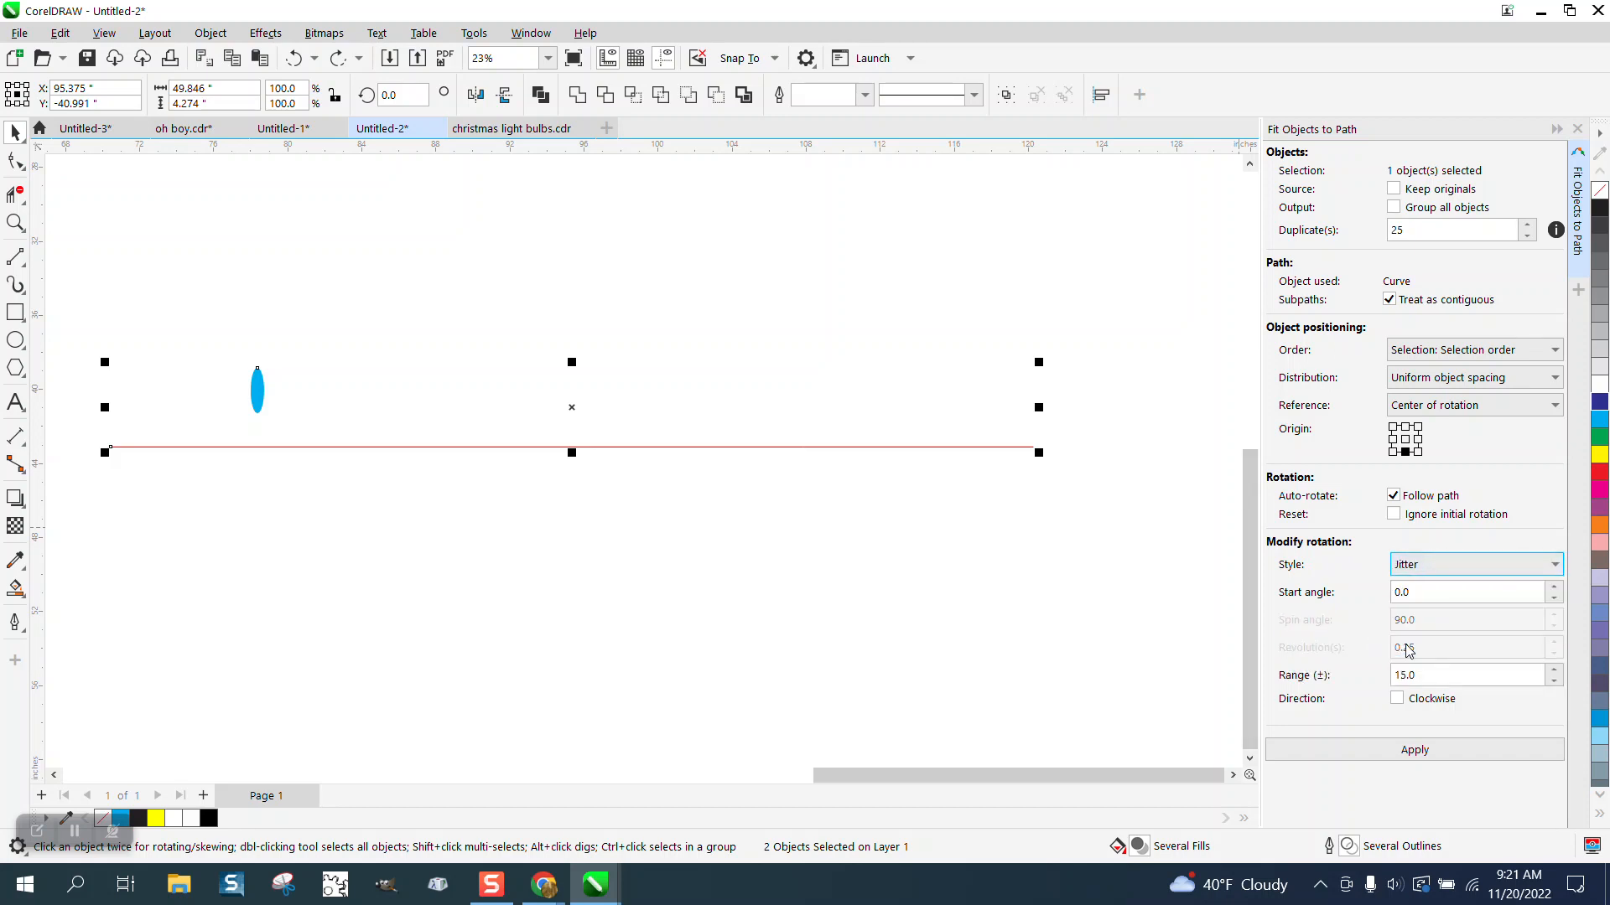
{"action": "left_click", "coordinate": [1416, 757]}
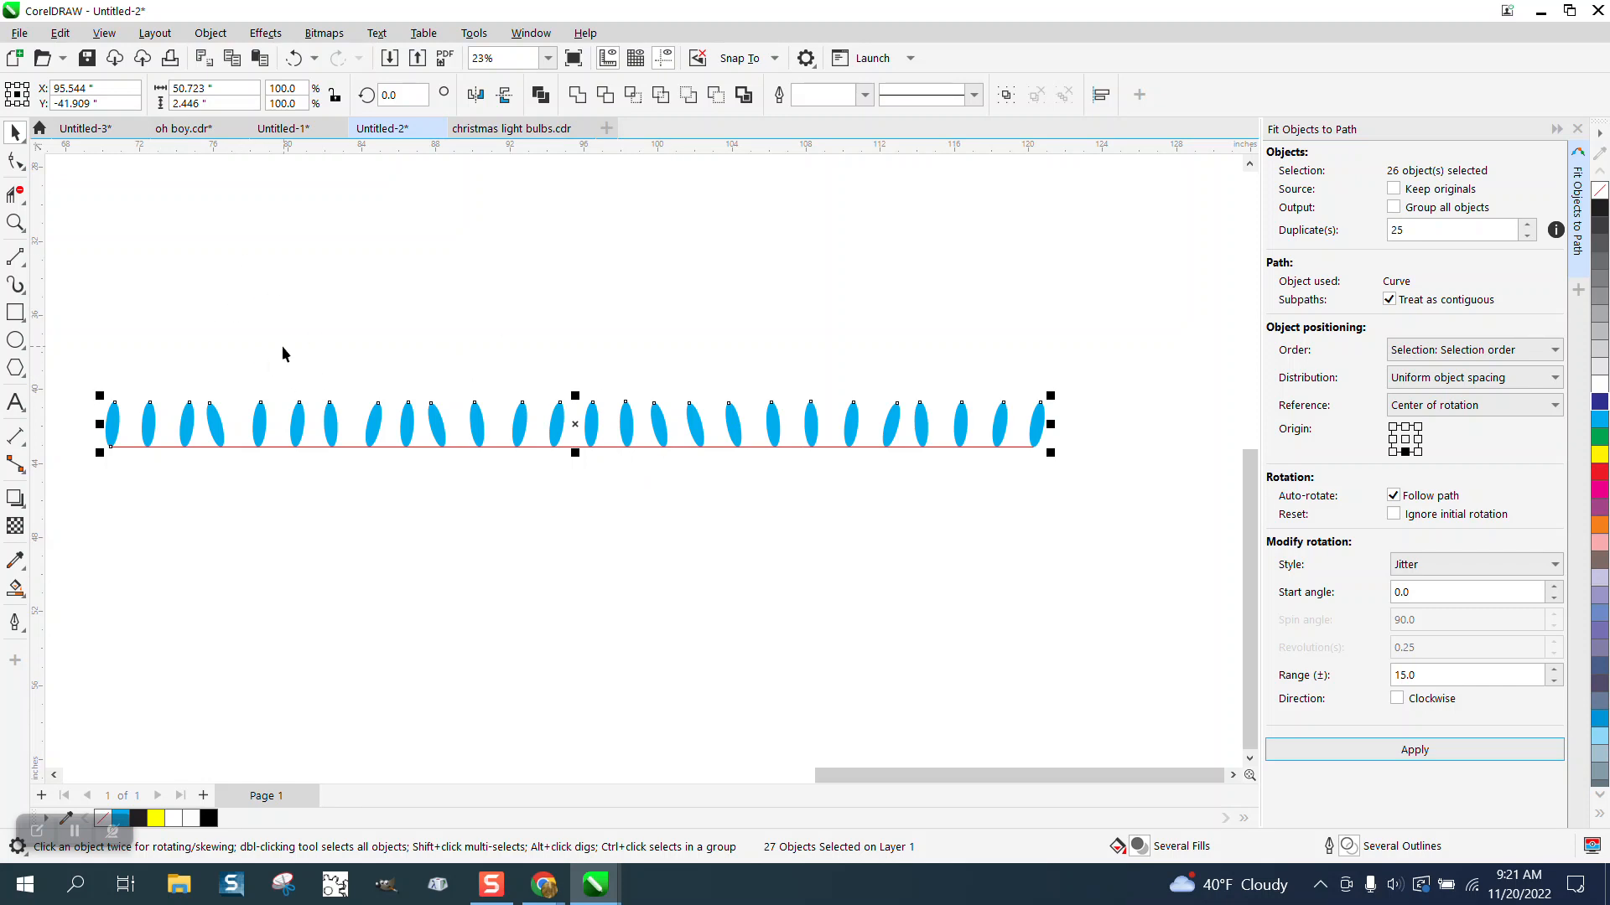
{"action": "left_click", "coordinate": [15, 222]}
{"action": "left_click_drag", "start_coordinate": [109, 343], "coordinate": [1143, 561]}
{"action": "scroll", "coordinate": [1078, 525], "scroll_direction": "down", "scroll_amount": 5}
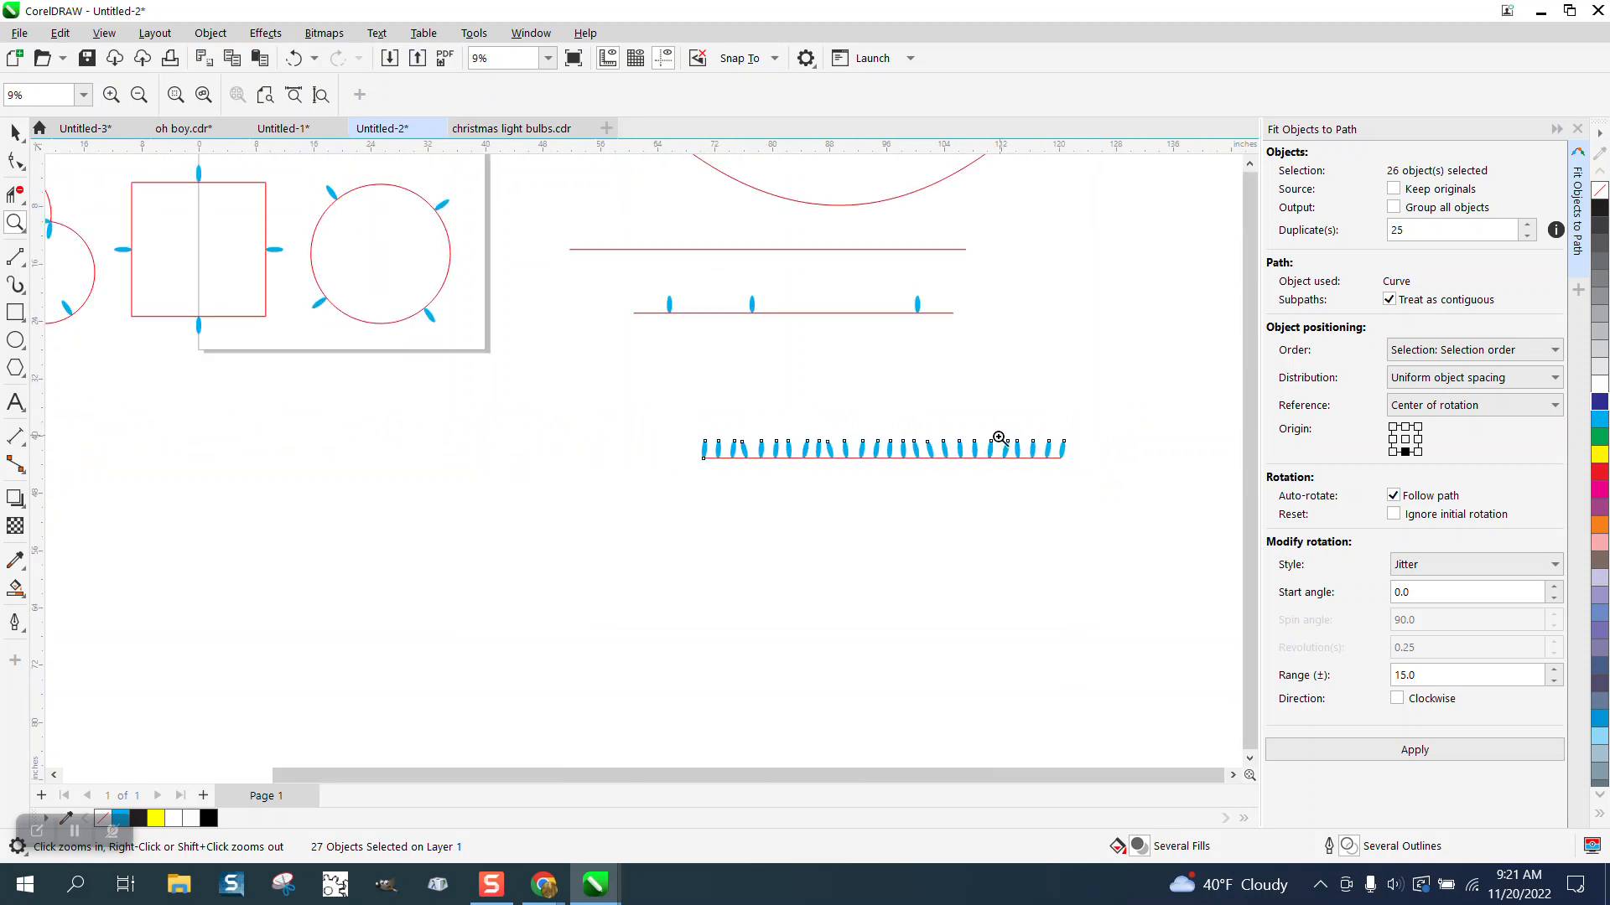
{"action": "scroll", "coordinate": [943, 436], "scroll_direction": "down", "scroll_amount": 6}
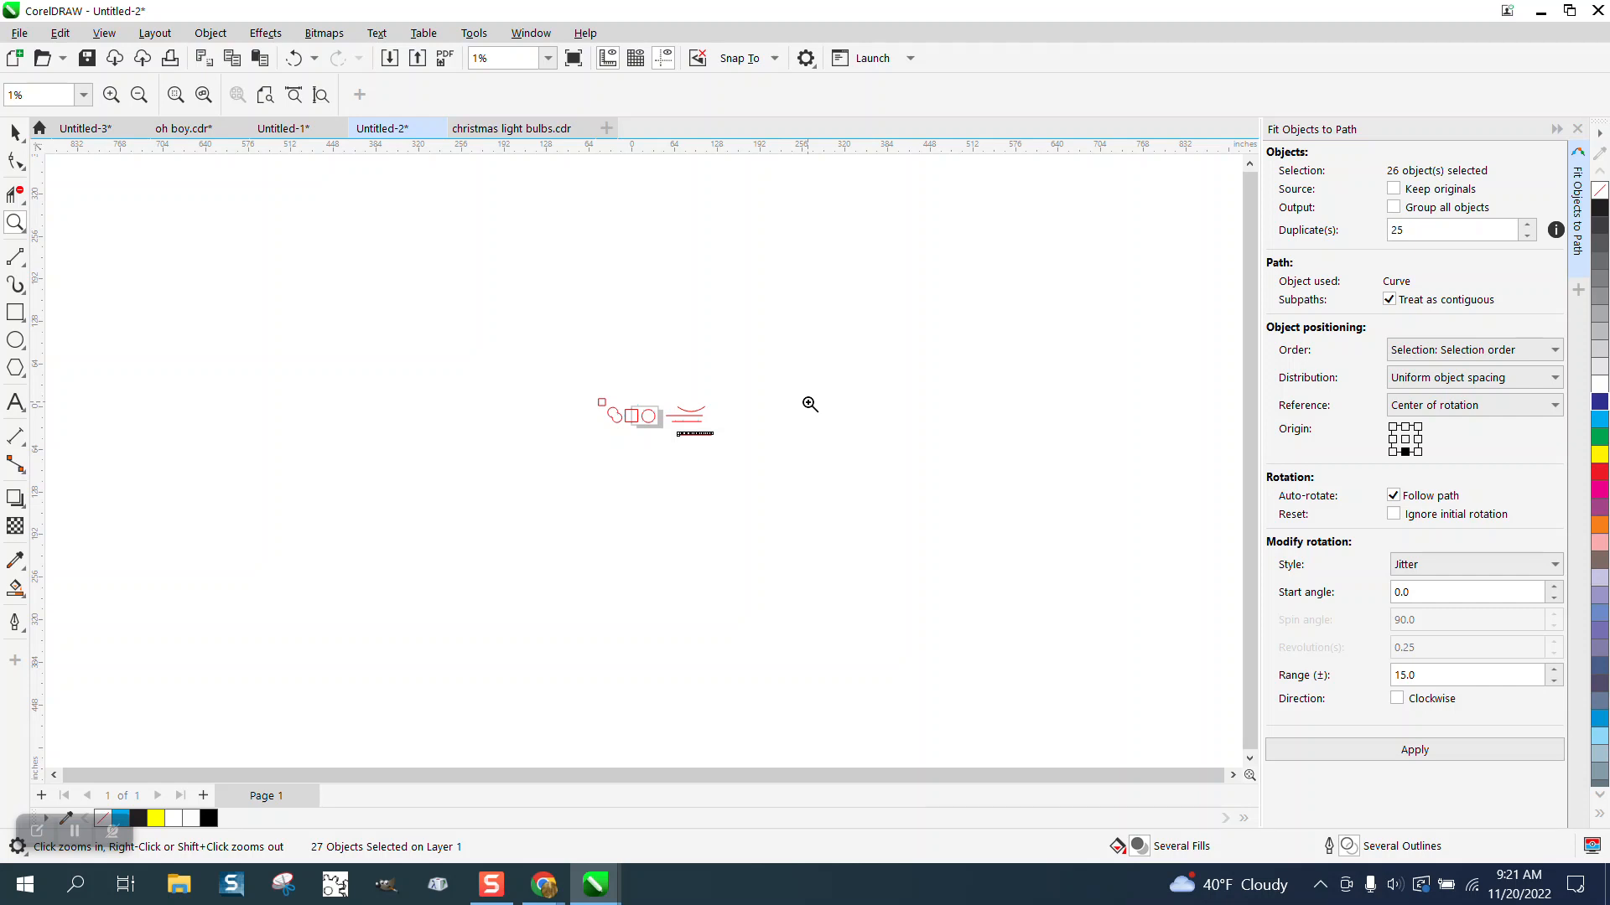
{"action": "scroll", "coordinate": [810, 402], "scroll_direction": "up", "scroll_amount": 6}
{"action": "scroll", "coordinate": [809, 403], "scroll_direction": "down", "scroll_amount": 4}
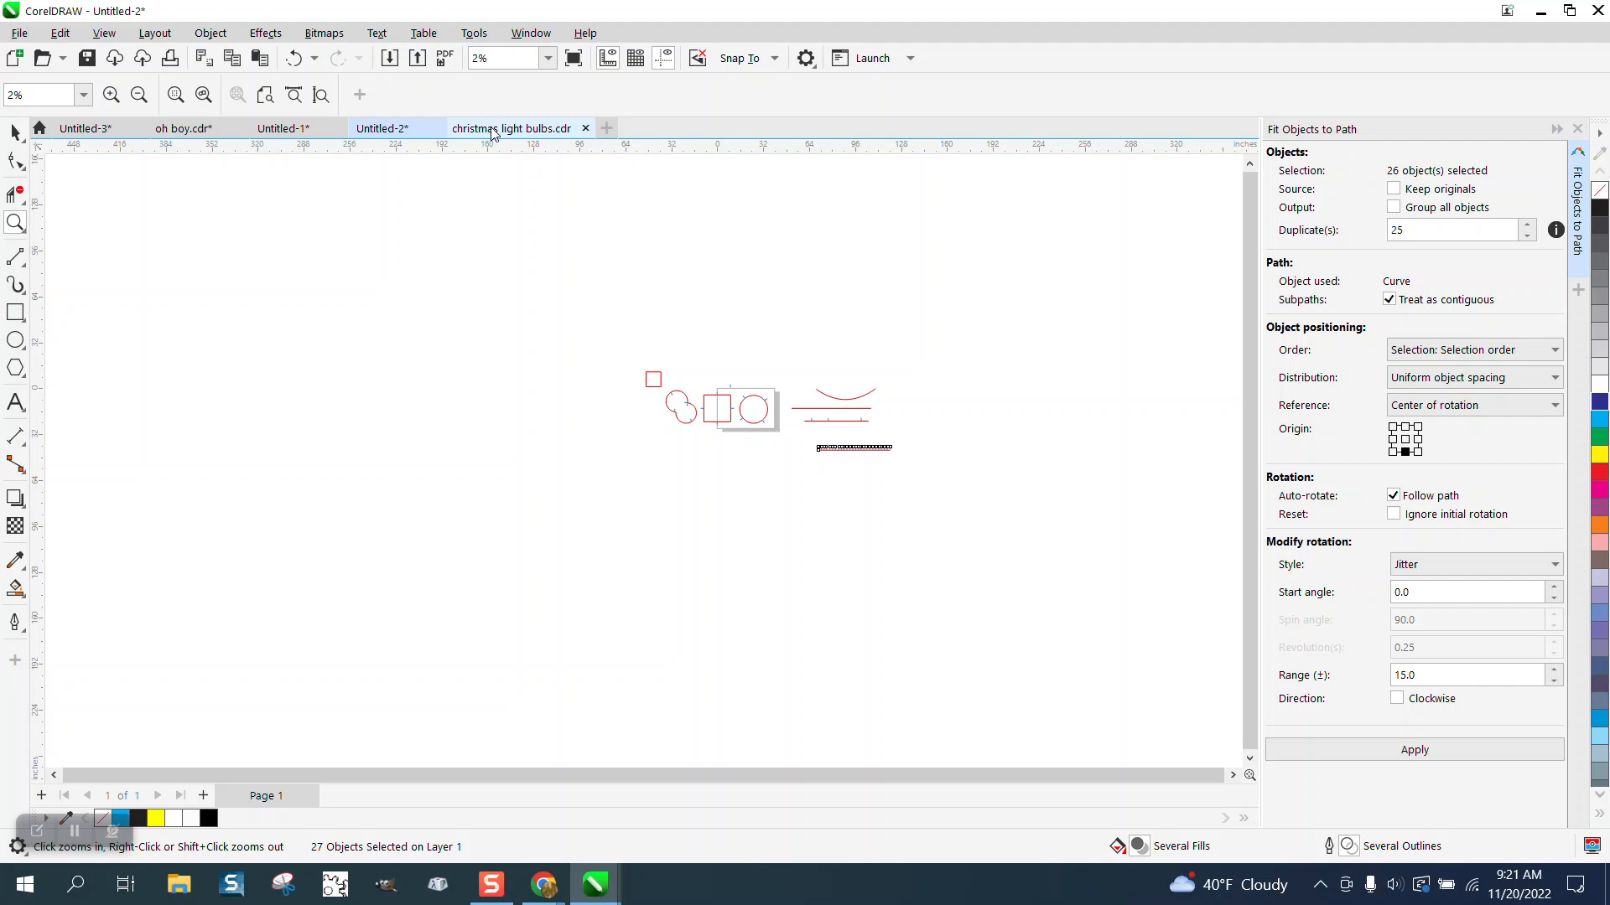
Step: Switch to the christmas light bulbs.cdr document and move the yellow bulb up and to the left
{"action": "left_click", "coordinate": [493, 133]}
{"action": "left_click", "coordinate": [15, 132]}
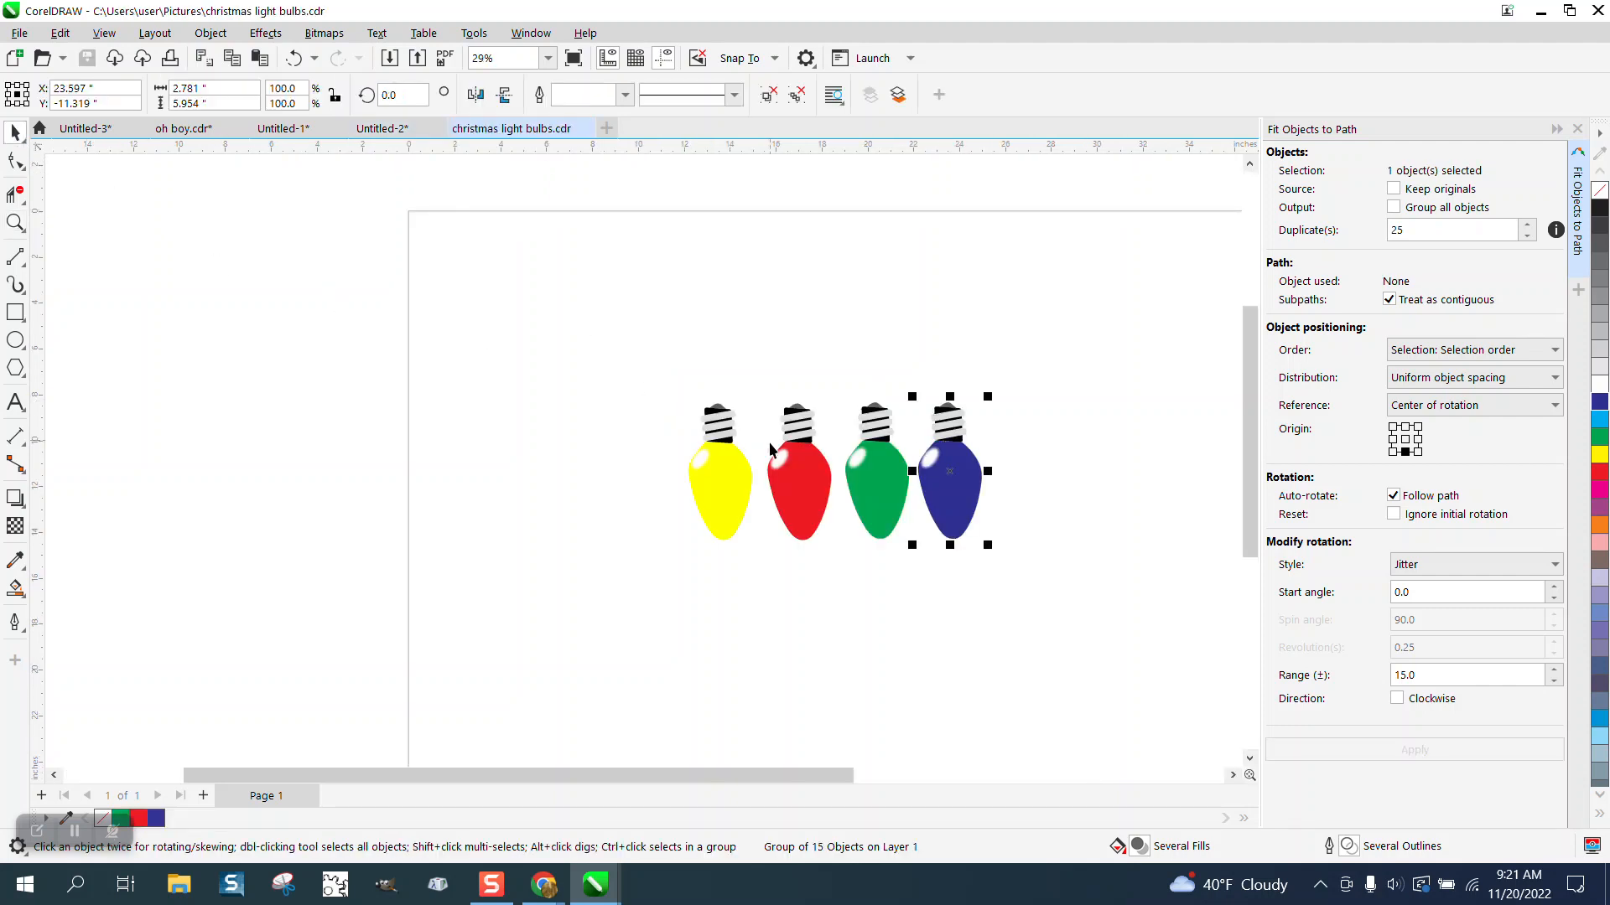
{"action": "left_click_drag", "start_coordinate": [678, 431], "coordinate": [753, 542]}
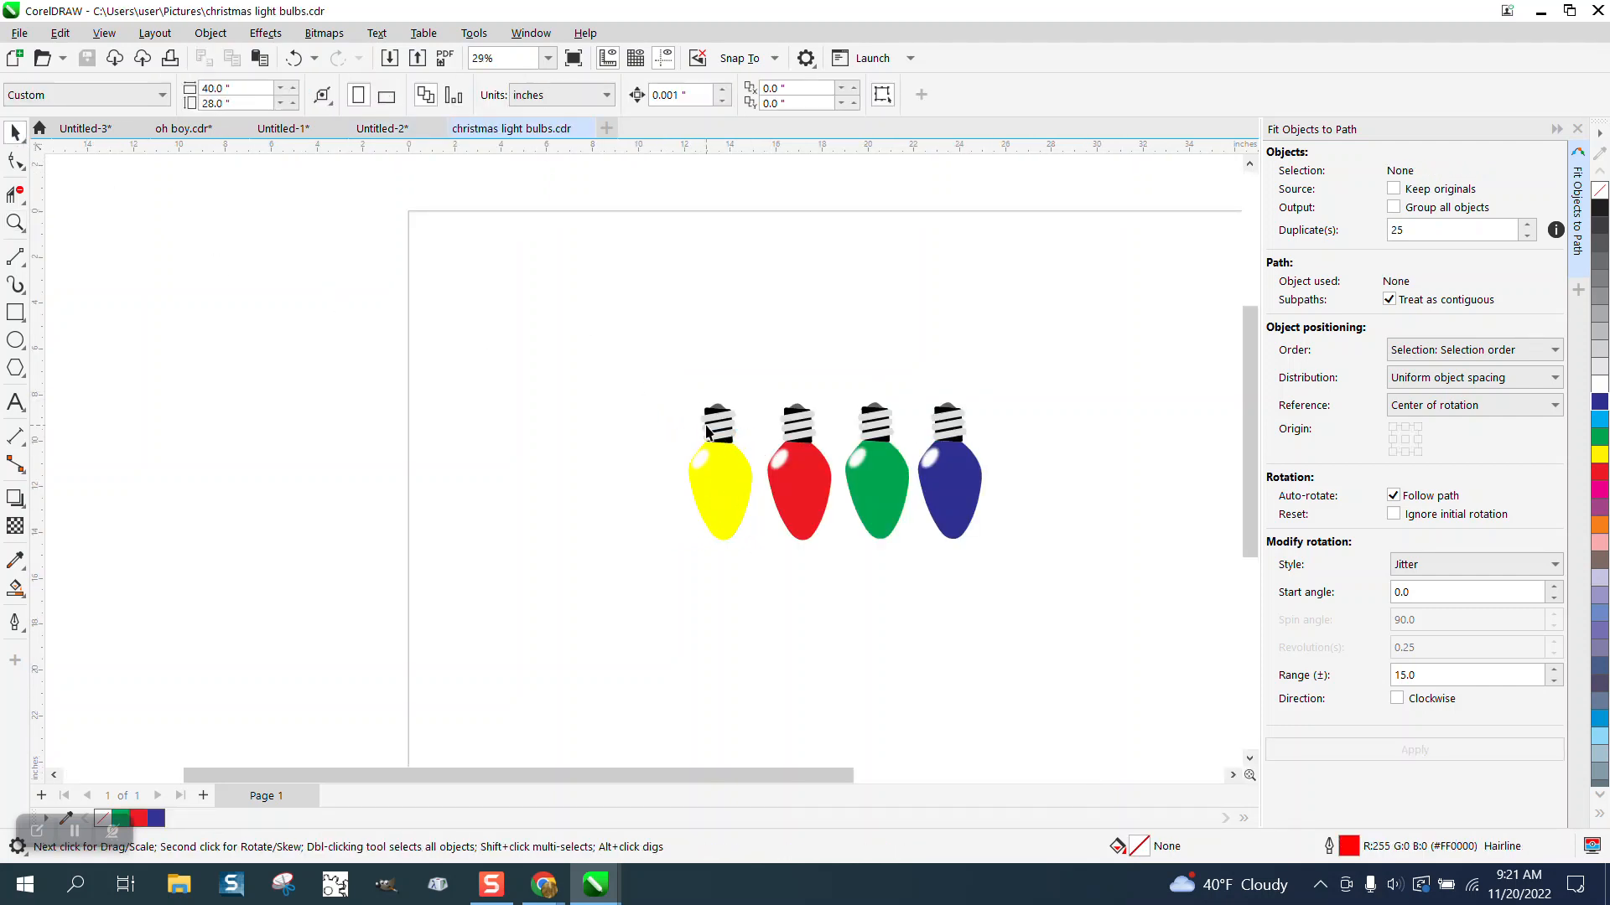
{"action": "left_click", "coordinate": [709, 425]}
{"action": "left_click_drag", "start_coordinate": [709, 425], "coordinate": [557, 313]}
Step: Move the red, green and blue bulbs together off the page to the left
{"action": "left_click_drag", "start_coordinate": [755, 356], "coordinate": [997, 555]}
{"action": "left_click_drag", "start_coordinate": [899, 508], "coordinate": [336, 403]}
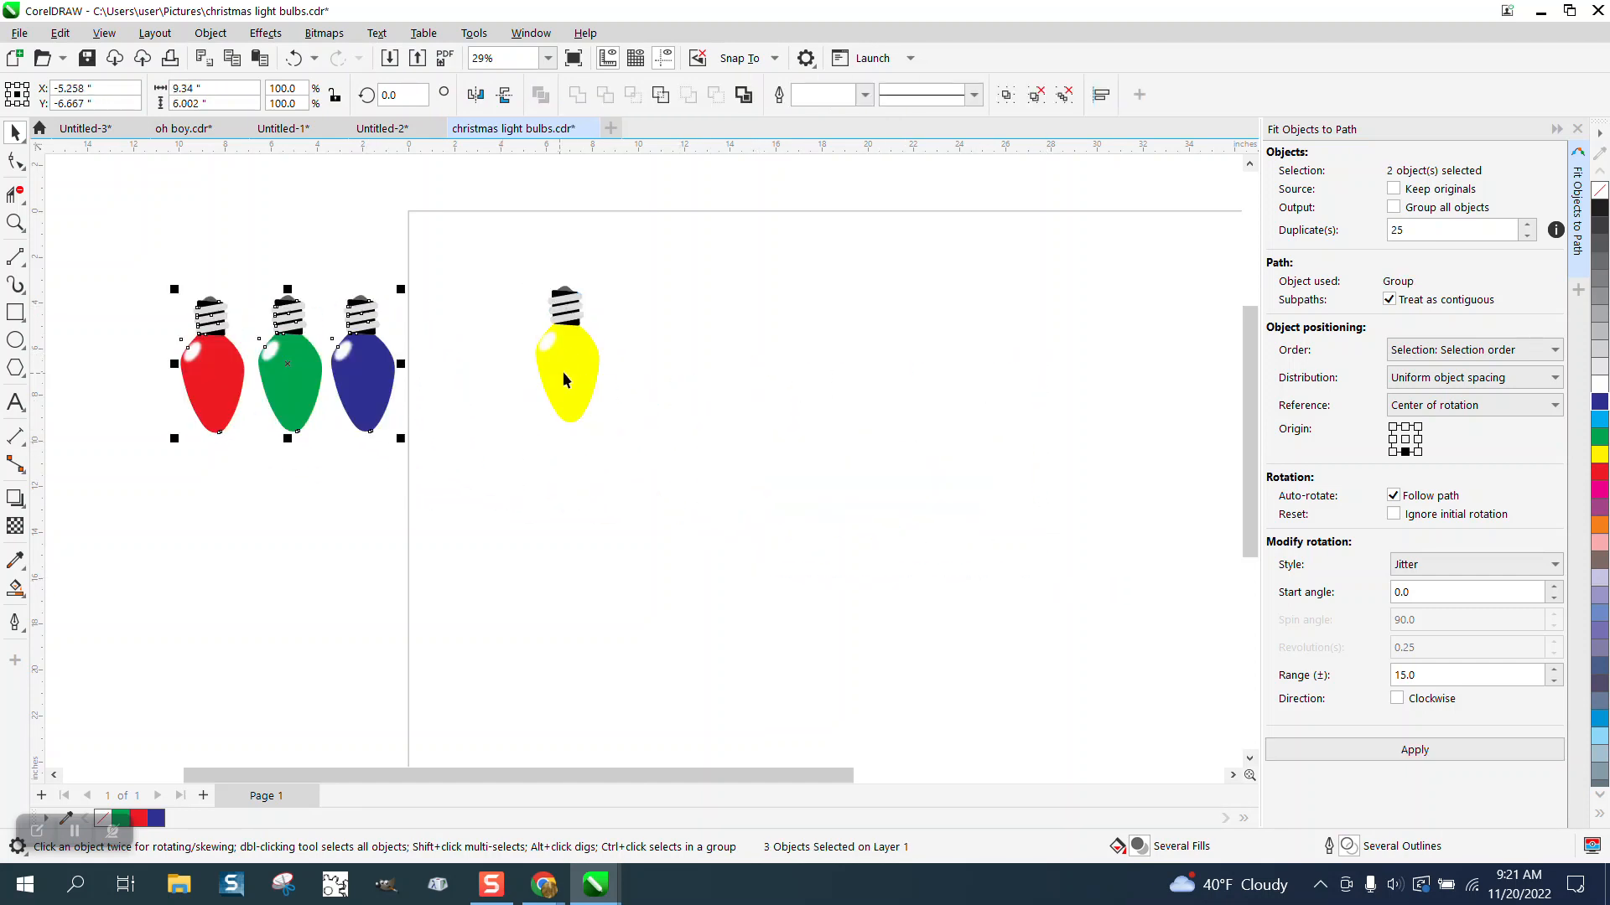
Step: Scale the yellow bulb down proportionally to about 36%
{"action": "scroll", "coordinate": [560, 384], "scroll_direction": "down", "scroll_amount": 1}
{"action": "left_click", "coordinate": [566, 369]}
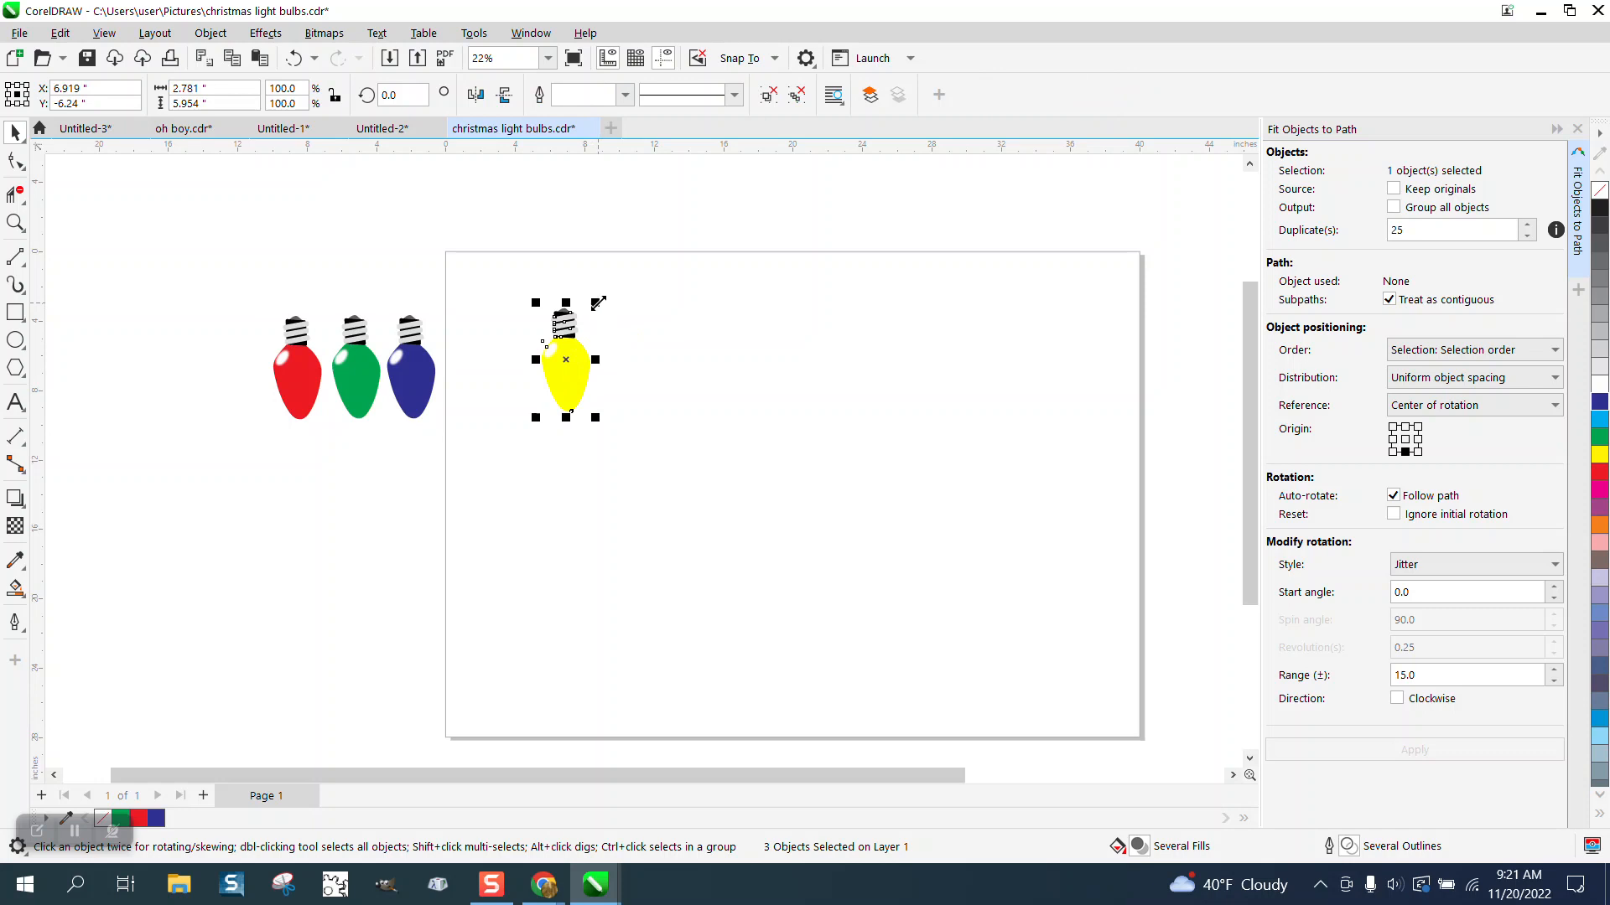
{"action": "left_click_drag", "start_coordinate": [597, 303], "coordinate": [568, 369]}
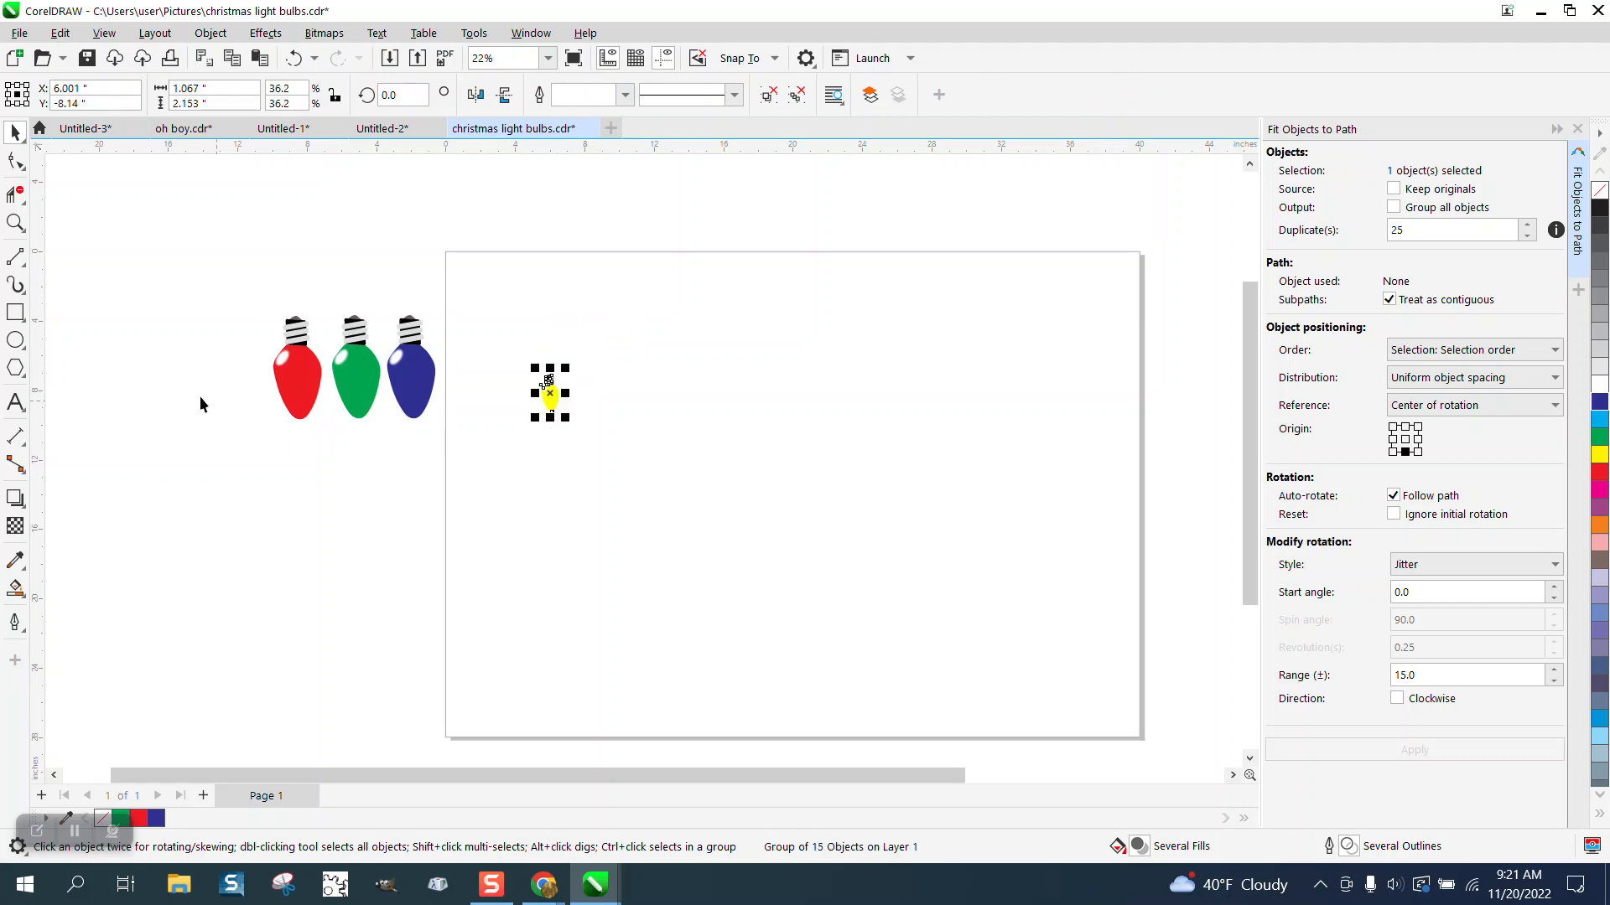
Step: Draw a sagging 3-Point Curve about 35.6 inches wide across the page below the yellow bulb
{"action": "left_click", "coordinate": [20, 260]}
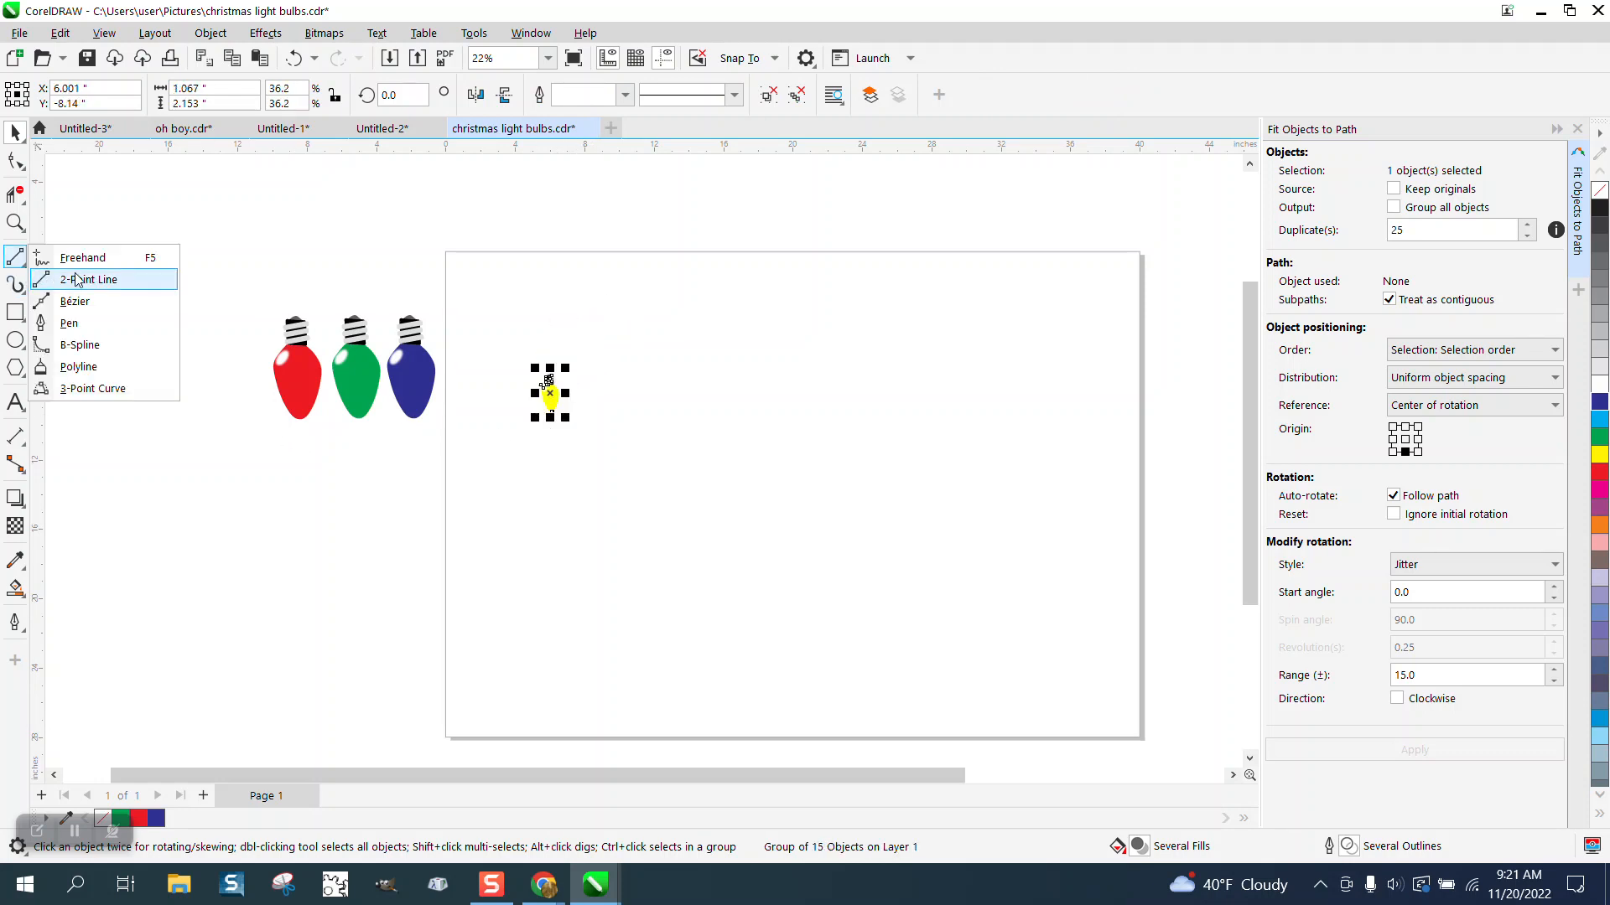
{"action": "left_click", "coordinate": [78, 371]}
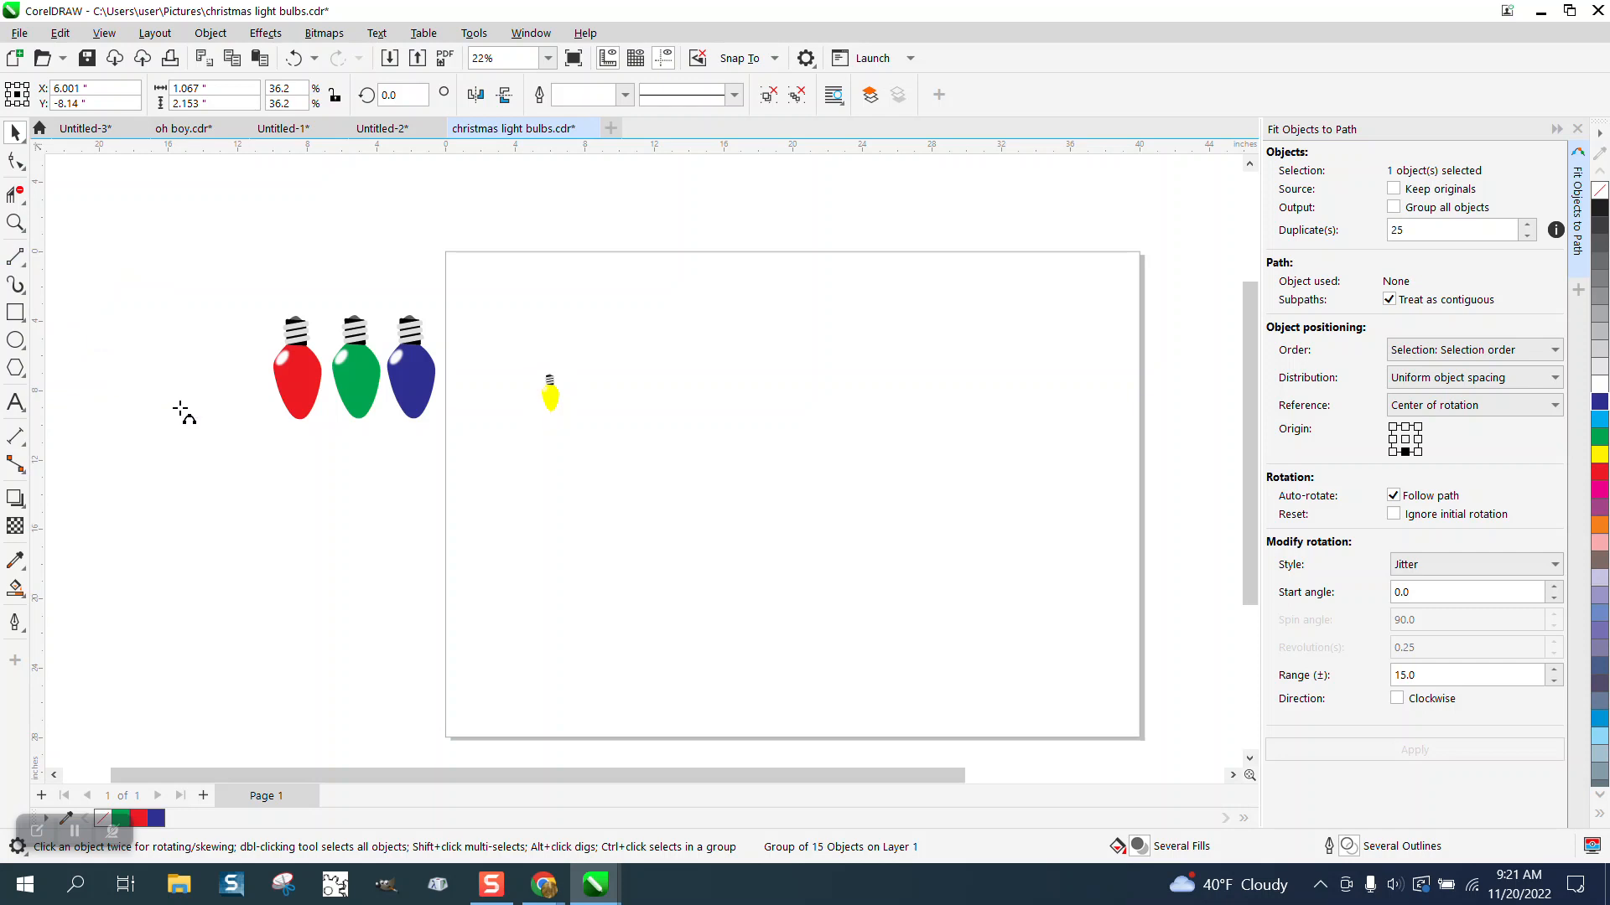
{"action": "left_click", "coordinate": [1094, 478]}
{"action": "left_click_drag", "start_coordinate": [496, 478], "coordinate": [476, 469]}
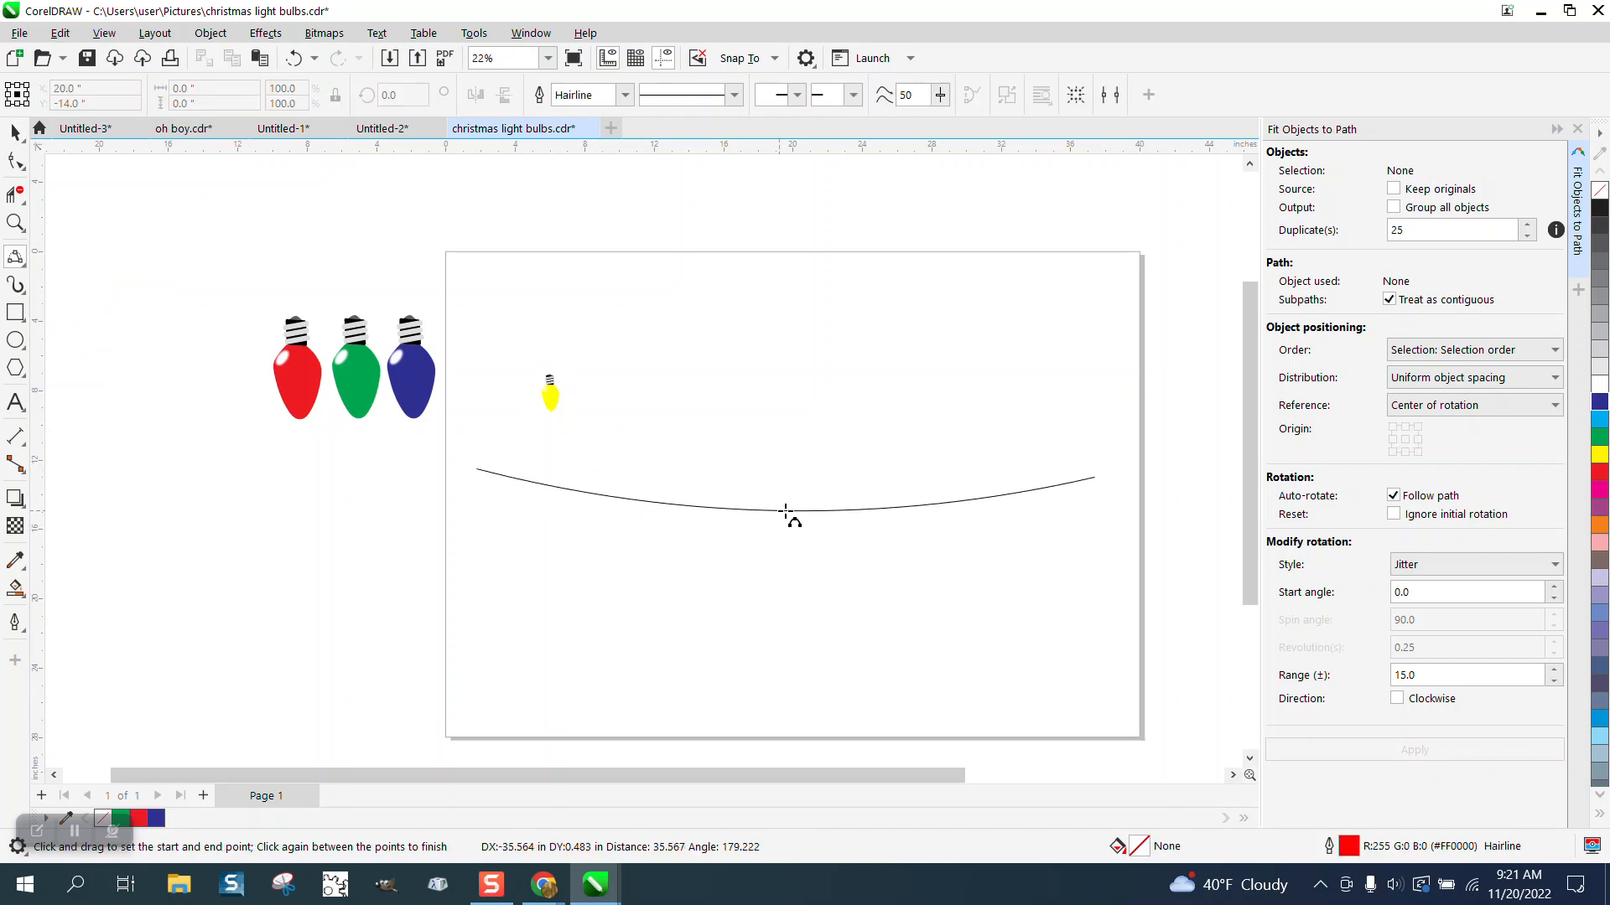
{"action": "left_click", "coordinate": [775, 521]}
{"action": "left_click", "coordinate": [15, 132]}
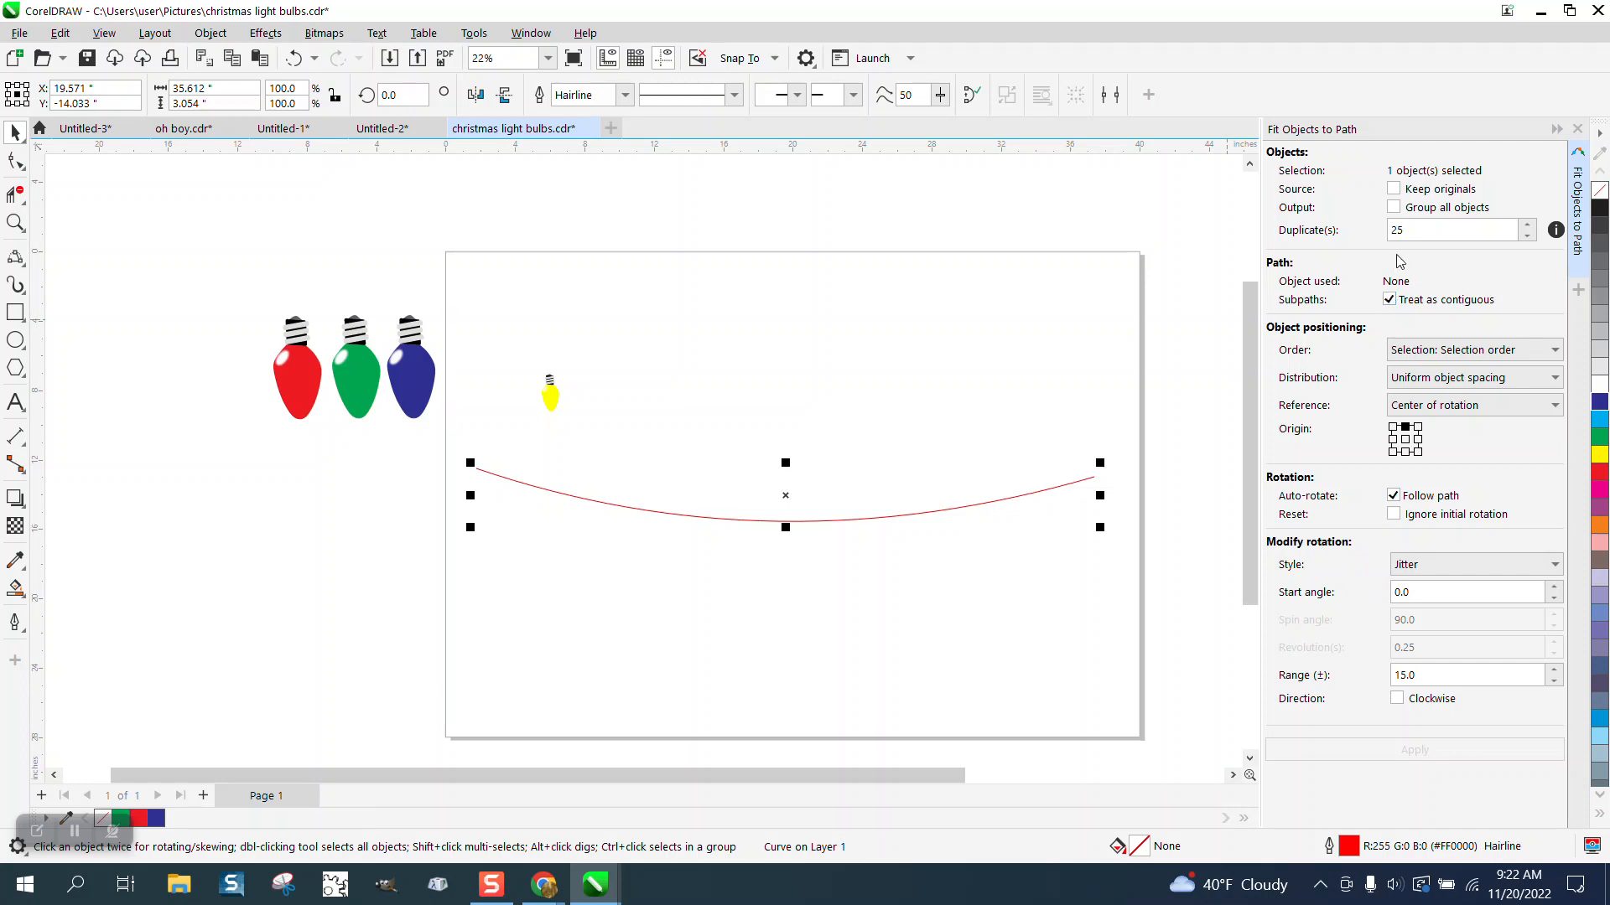
Step: Set the duplicates to 15 and fit the yellow bulb along the sagging curve with Jitter rotation
{"action": "left_click_drag", "start_coordinate": [1434, 231], "coordinate": [1354, 232]}
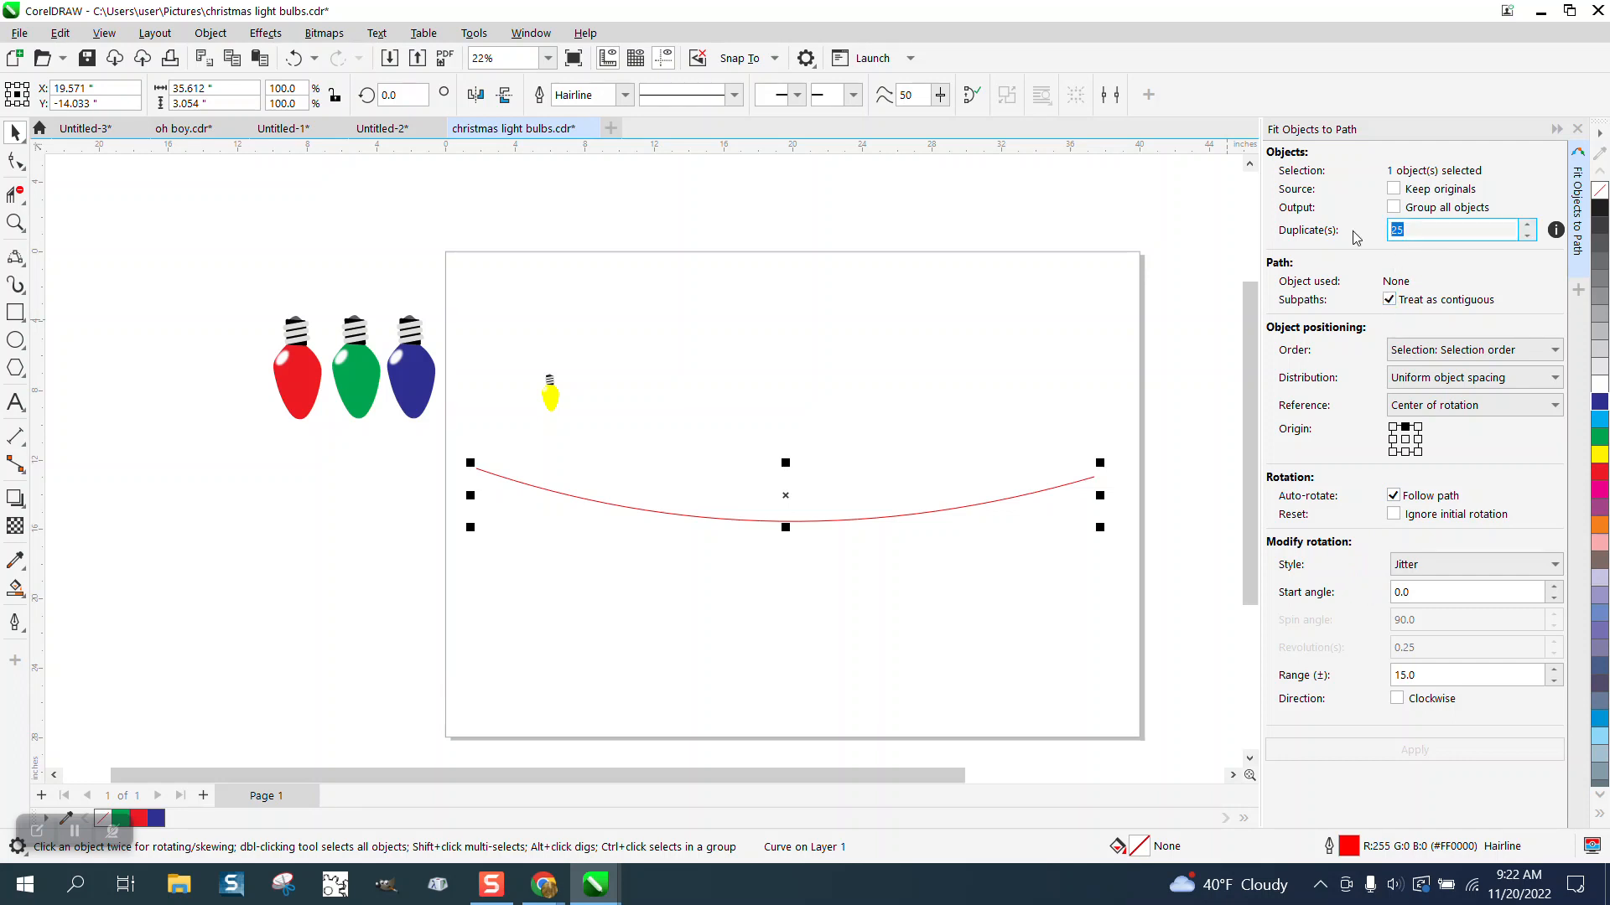
{"action": "type", "text": "15"}
{"action": "left_click", "coordinate": [883, 407]}
{"action": "left_click", "coordinate": [550, 396]}
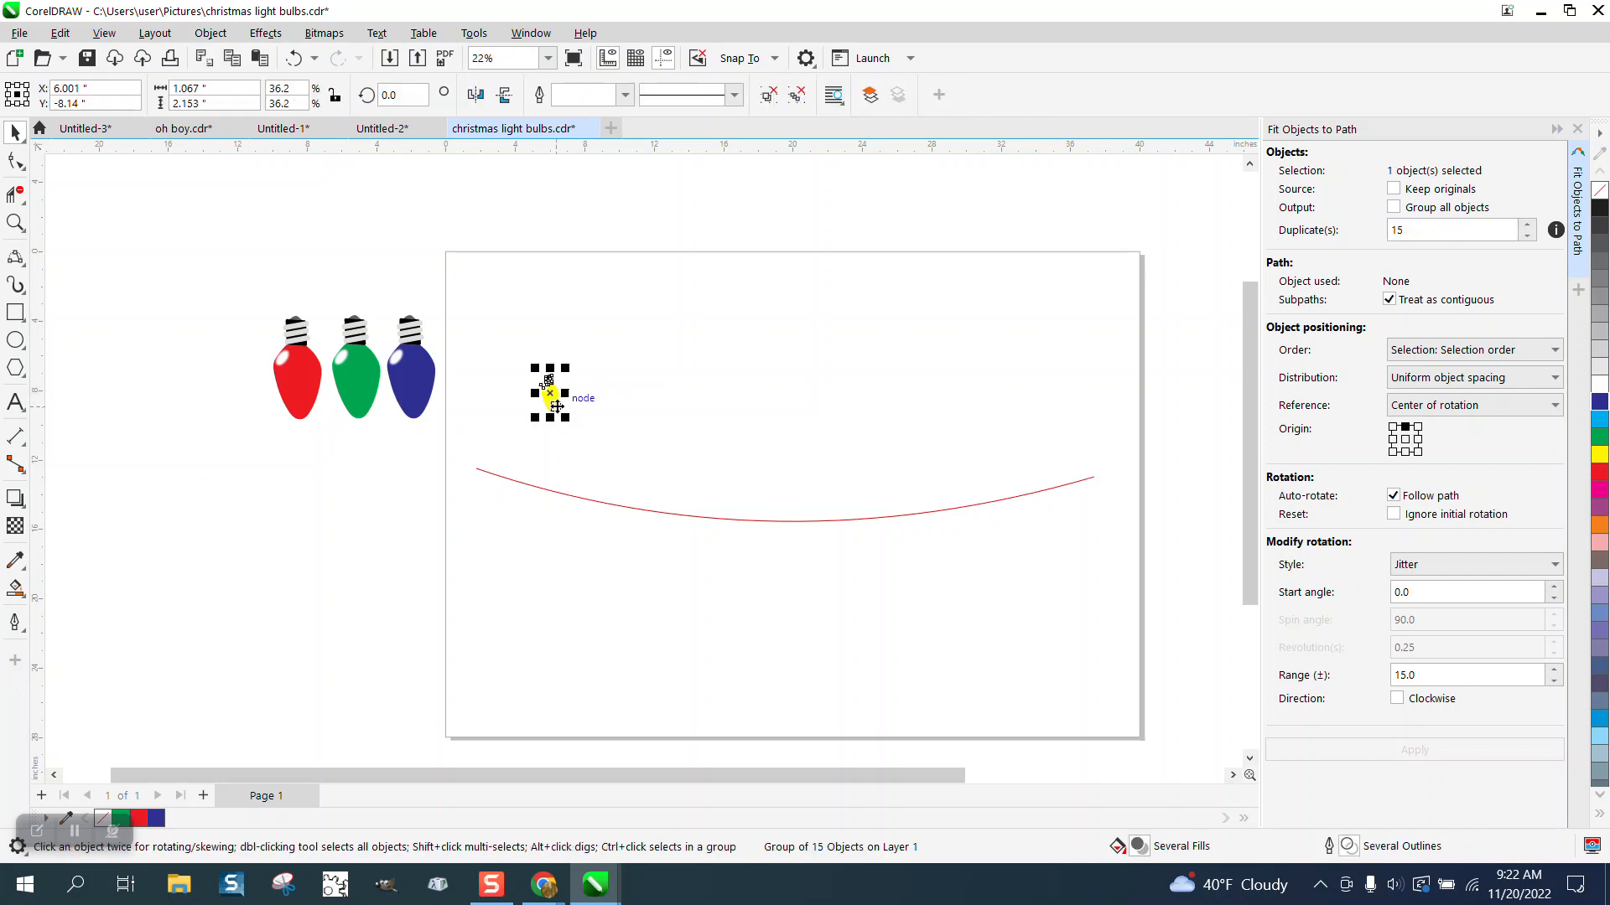
{"action": "left_click", "coordinate": [646, 509], "text": "shift"}
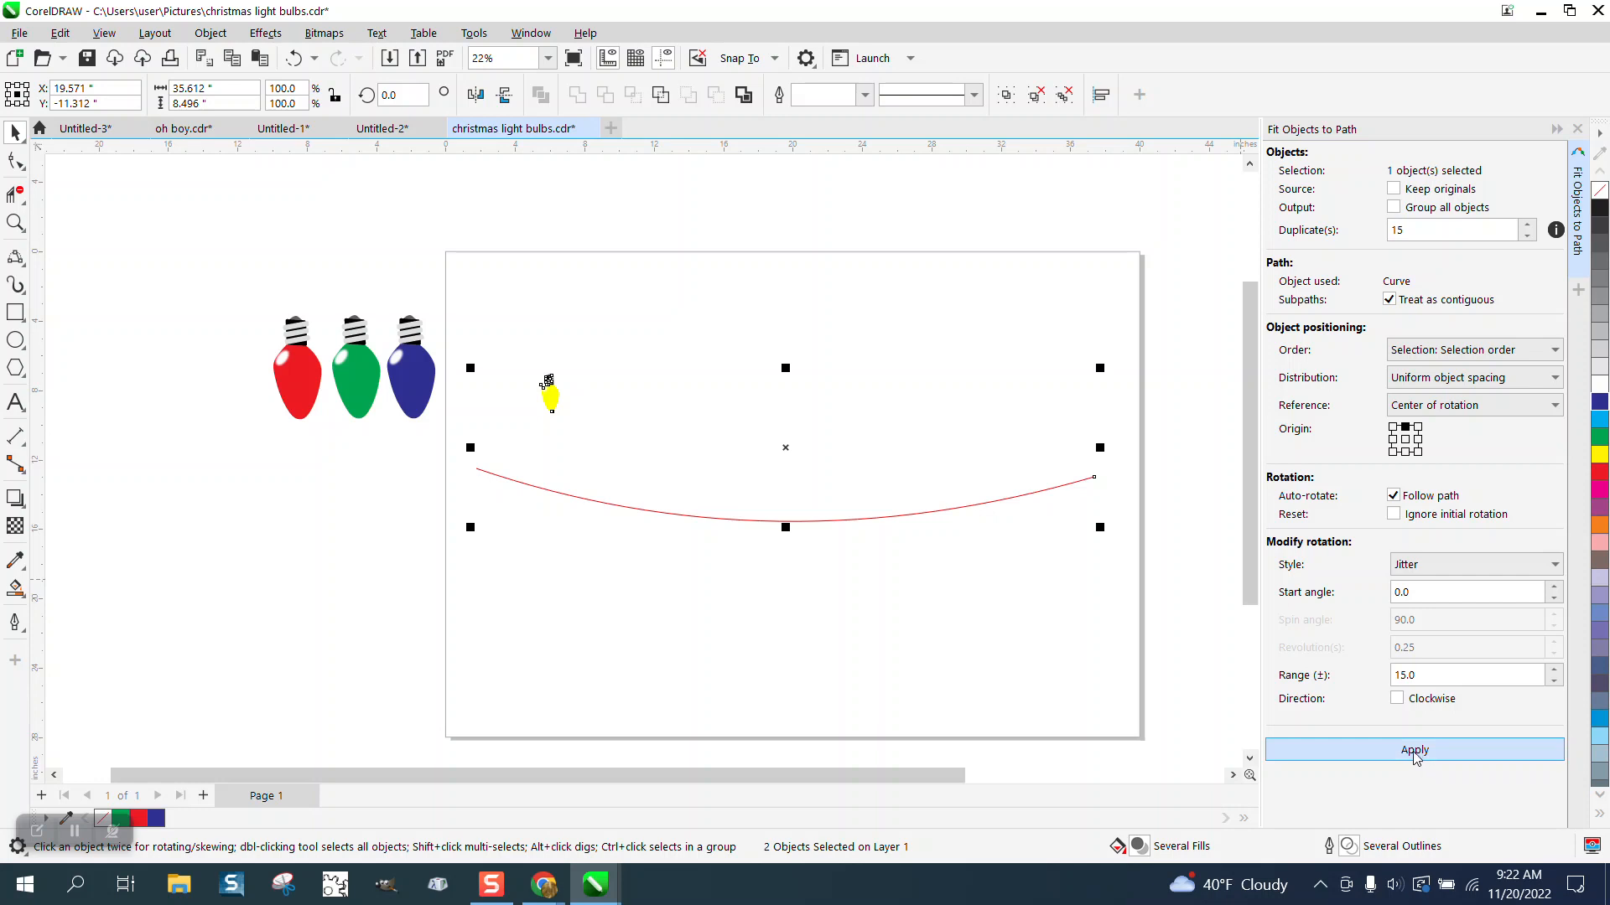
{"action": "left_click", "coordinate": [1414, 752]}
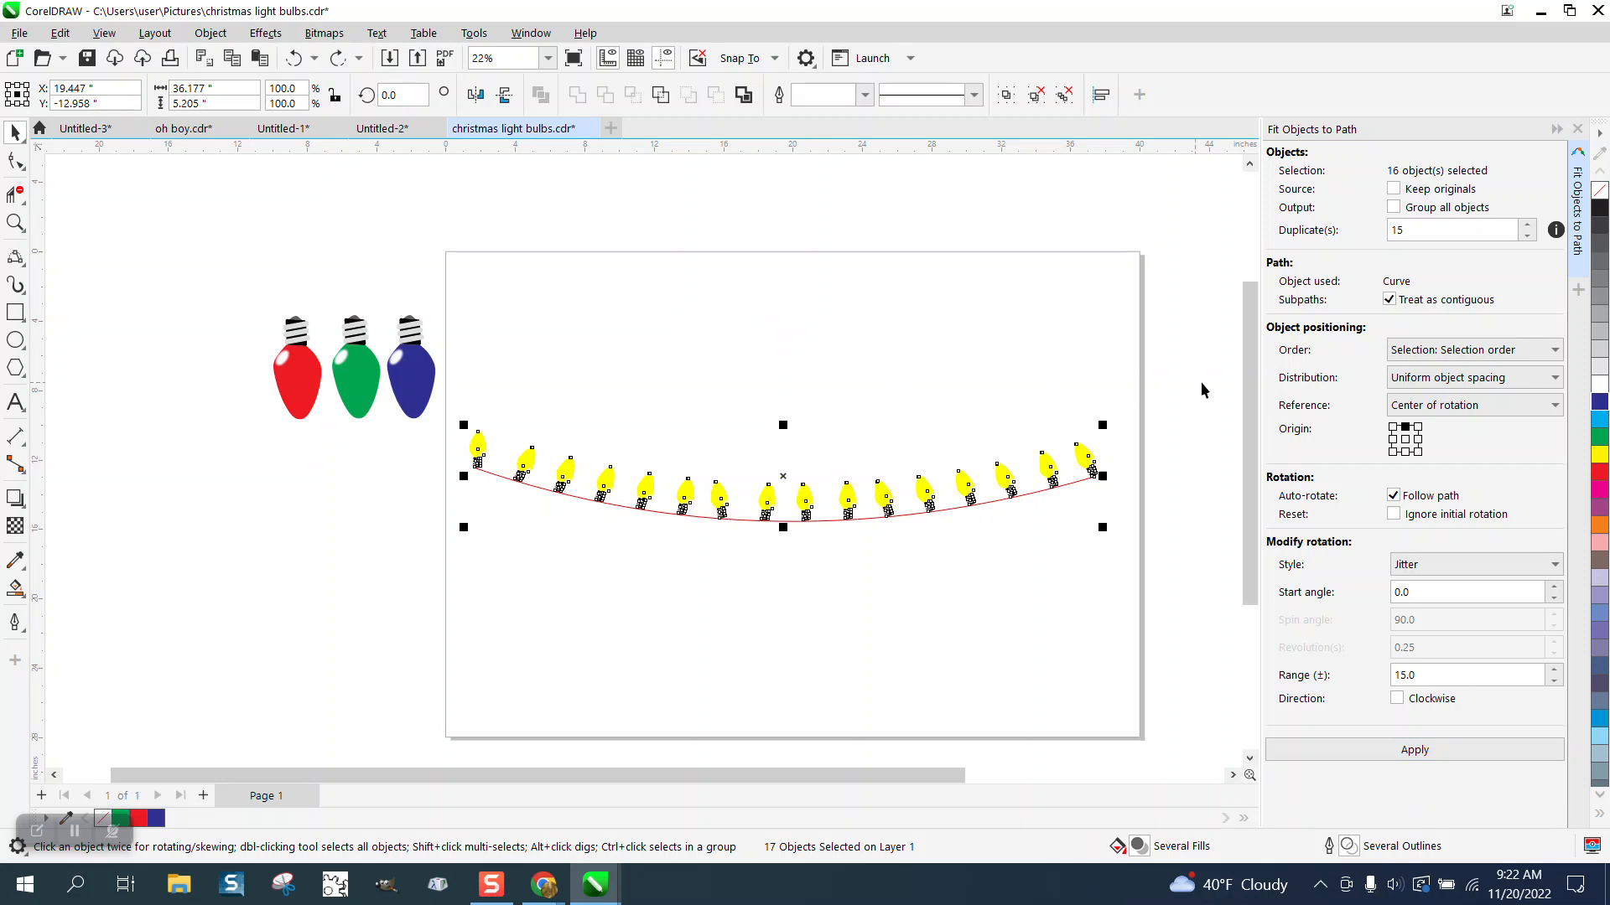
Step: Undo the fit and reapply Fit Objects to Path using the bottom-centre origin
{"action": "left_click", "coordinate": [294, 58]}
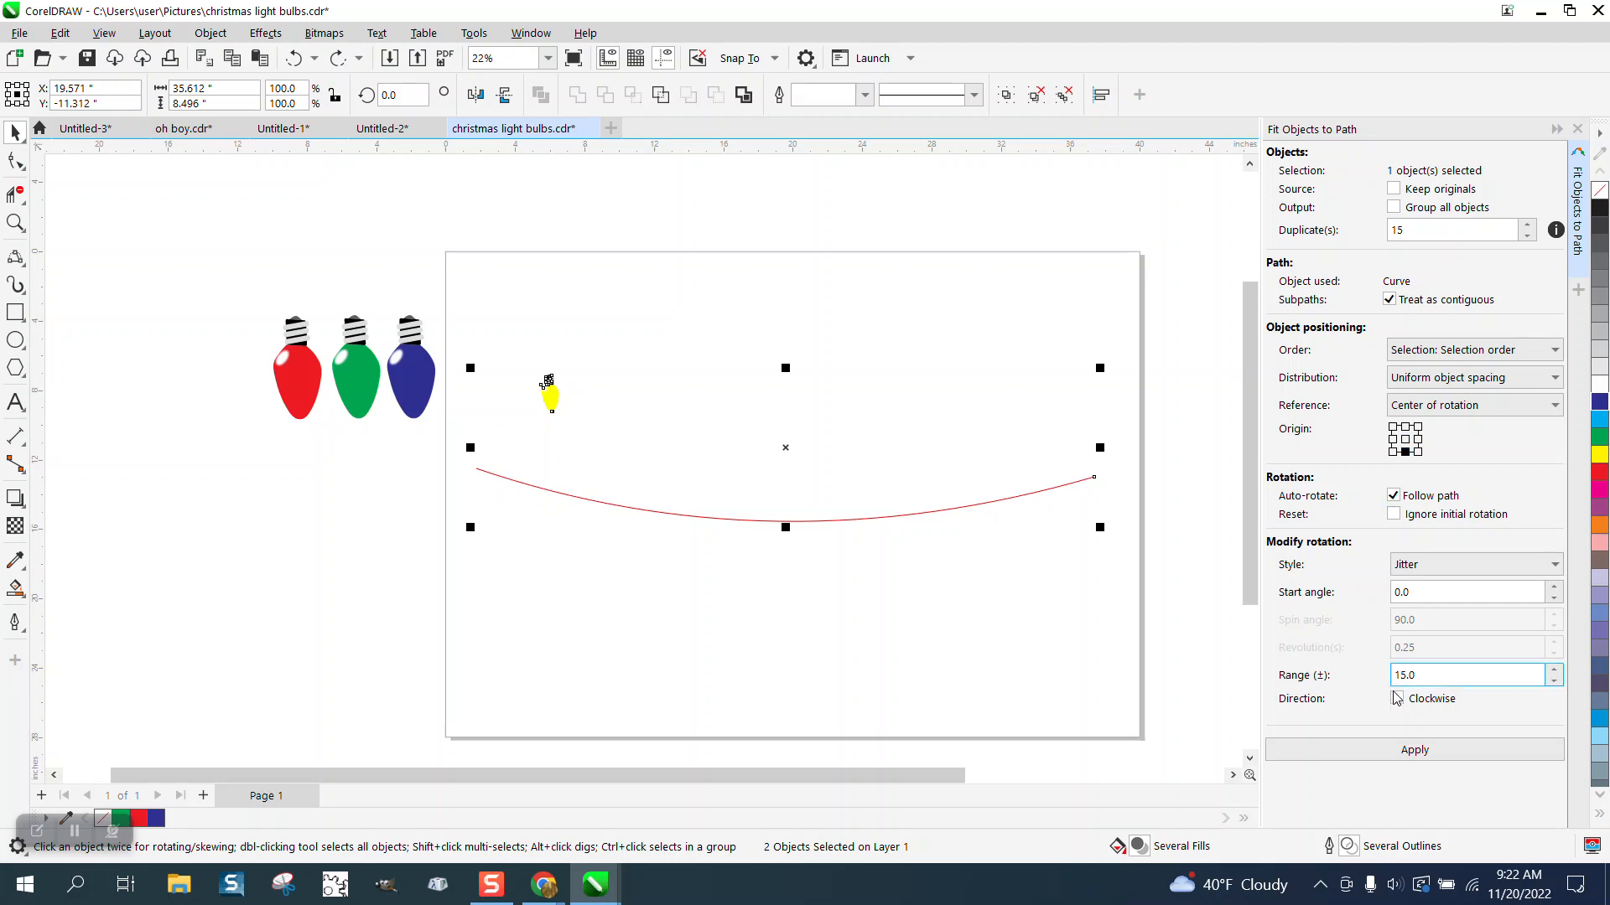
{"action": "left_click", "coordinate": [1415, 761]}
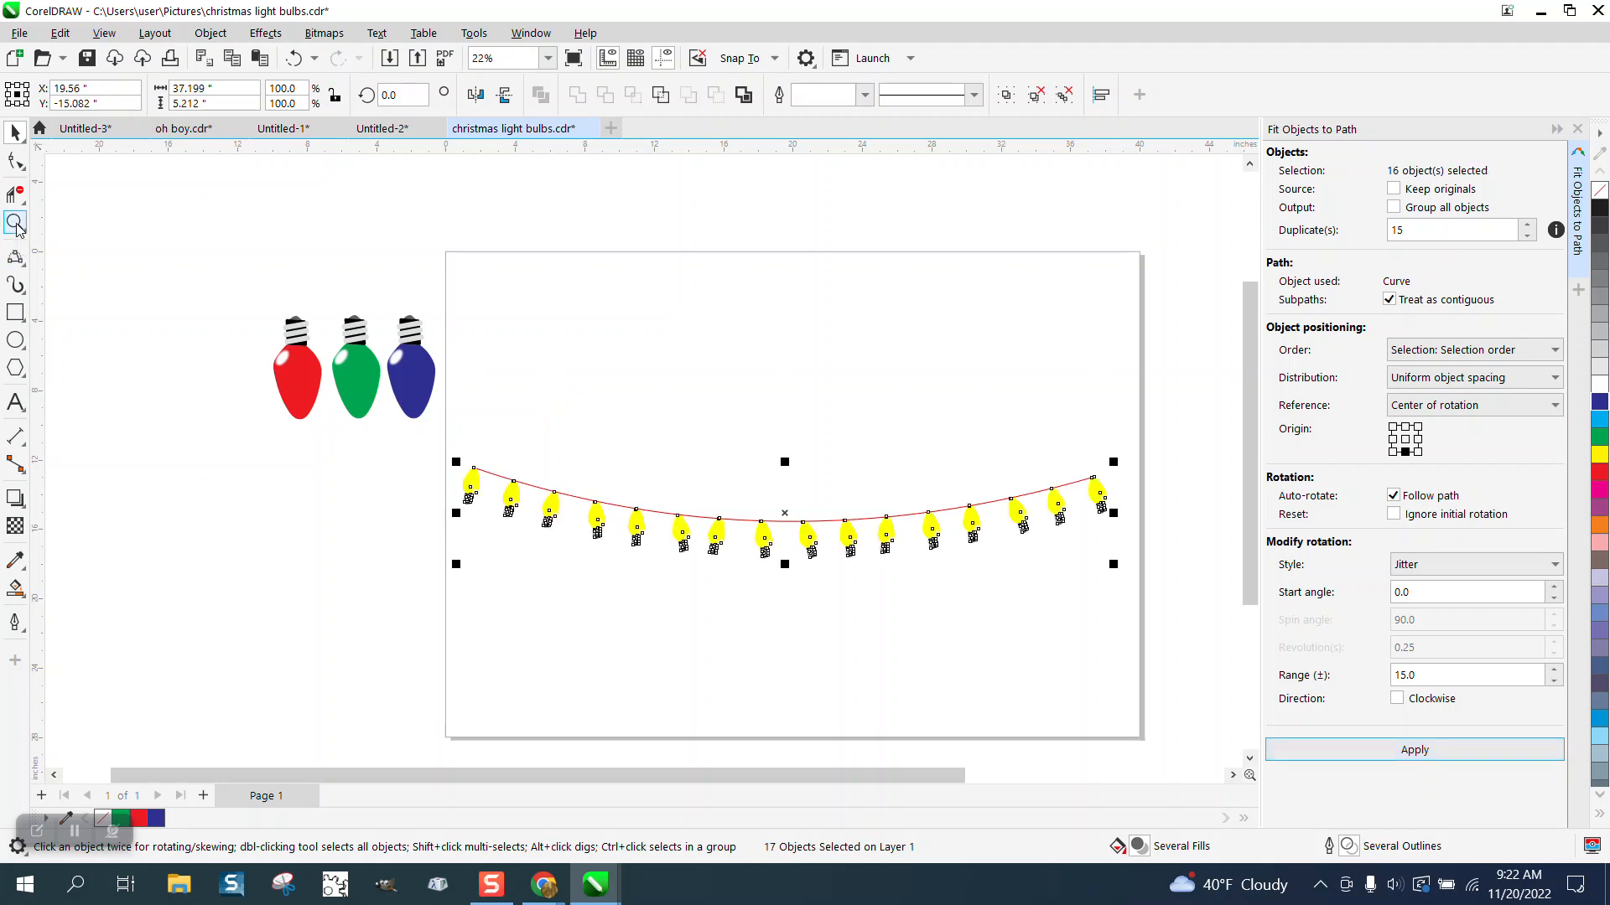
Step: Undo the last fit and mirror the yellow bulb vertically
{"action": "left_click", "coordinate": [295, 57]}
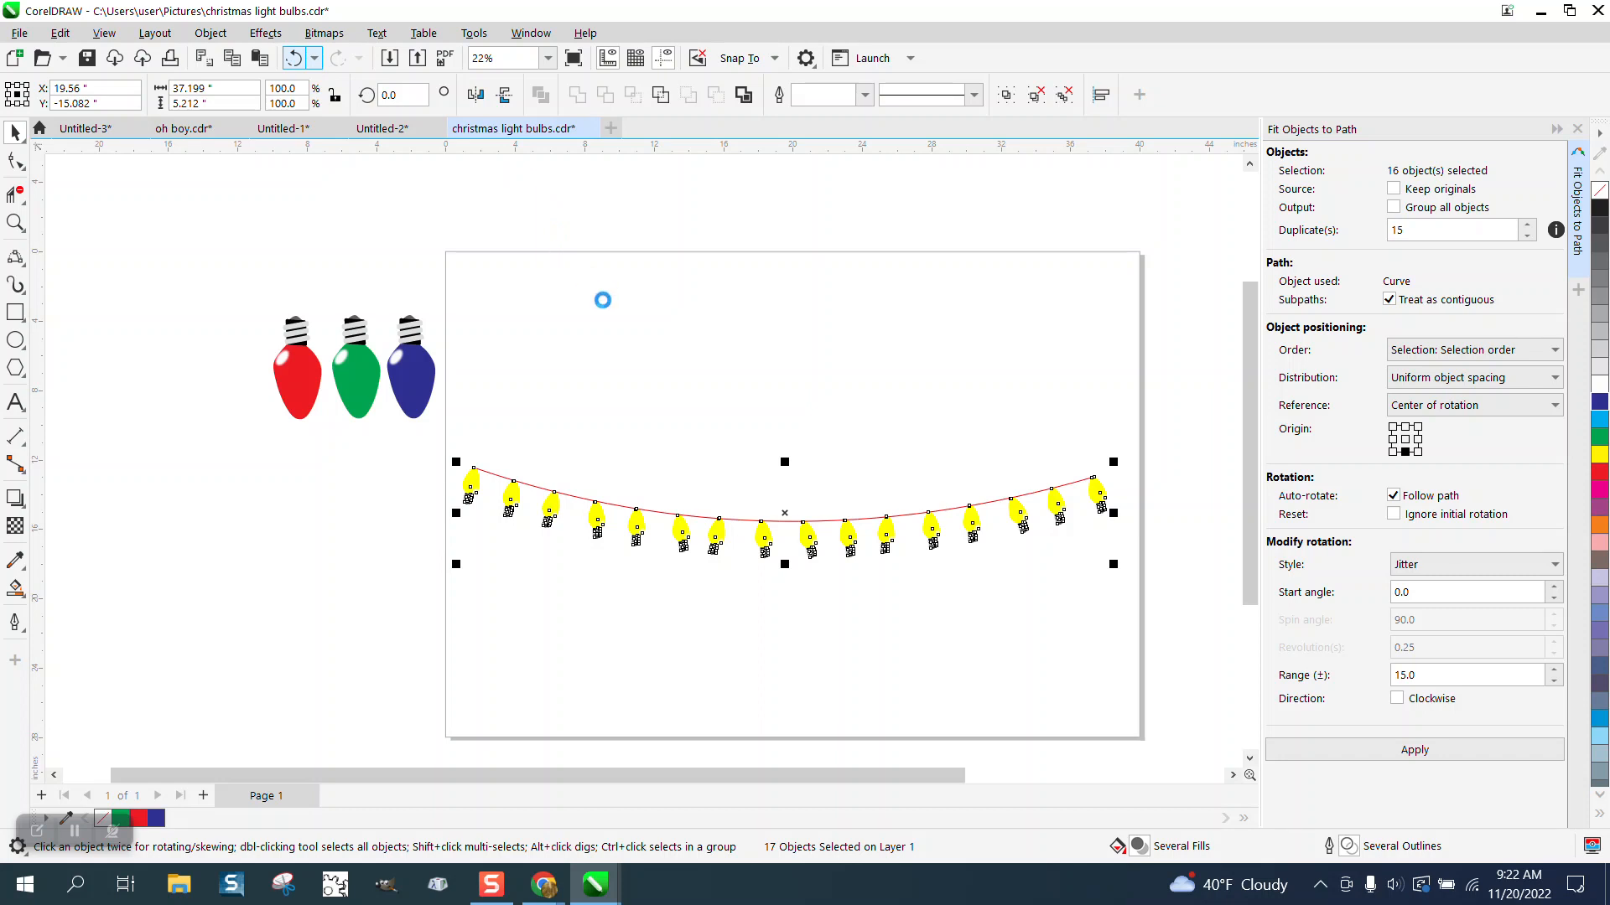
{"action": "left_click", "coordinate": [225, 230]}
{"action": "left_click", "coordinate": [550, 393]}
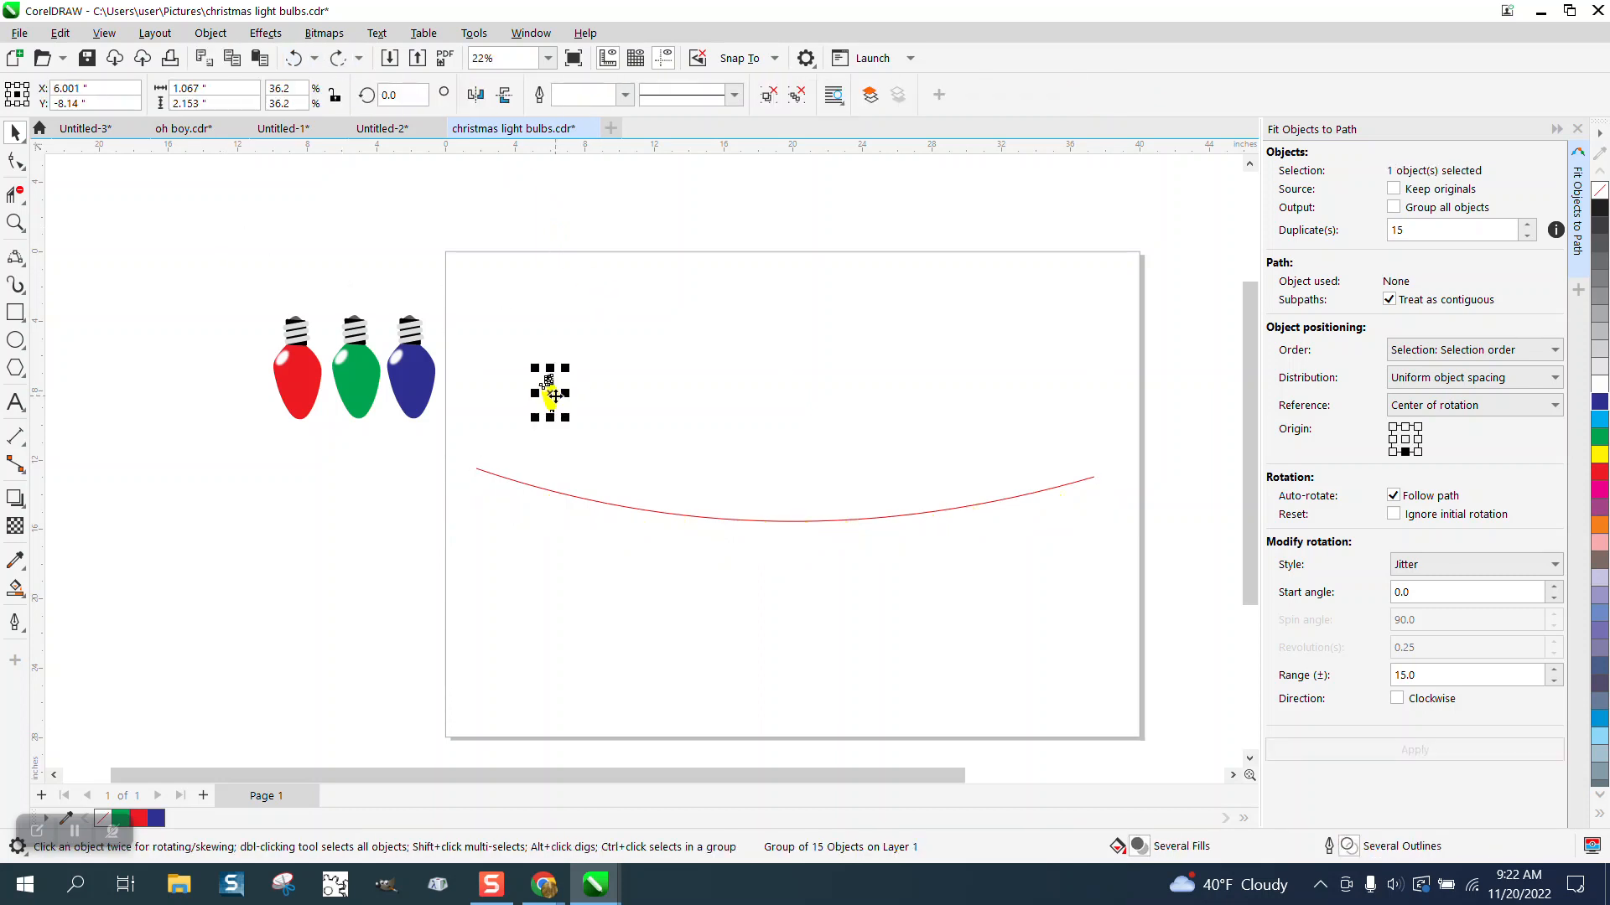
{"action": "left_click", "coordinate": [504, 96]}
Step: Fit the mirrored bulb along the curve again and zoom in to inspect the bulbs
{"action": "left_click", "coordinate": [578, 495], "text": "shift"}
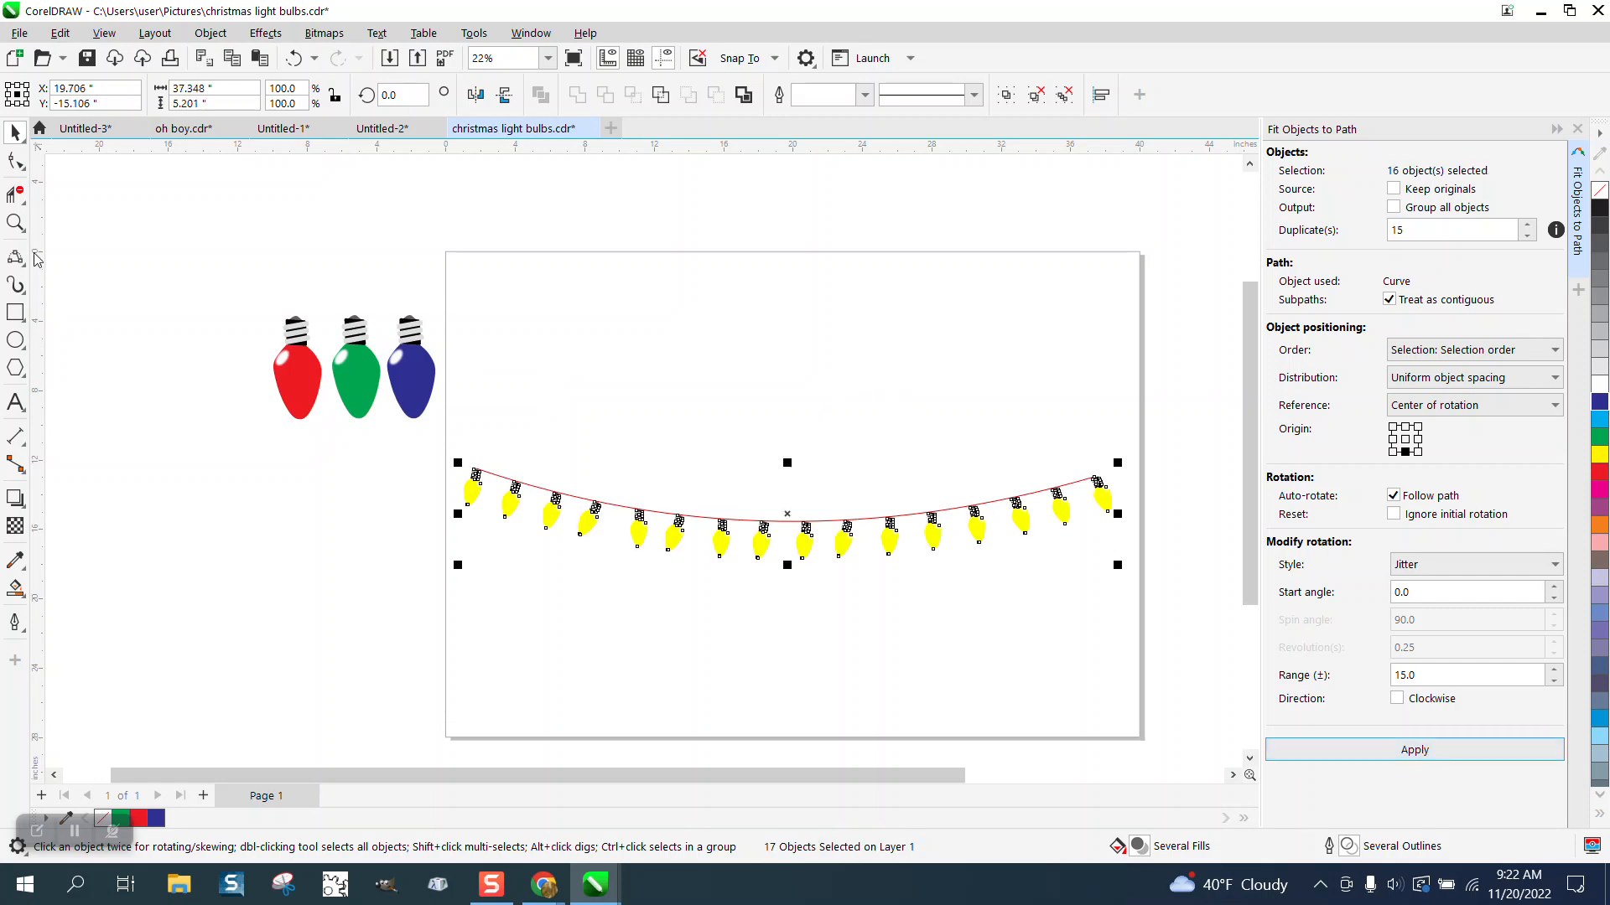
{"action": "left_click", "coordinate": [15, 223]}
{"action": "left_click_drag", "start_coordinate": [466, 448], "coordinate": [1163, 591]}
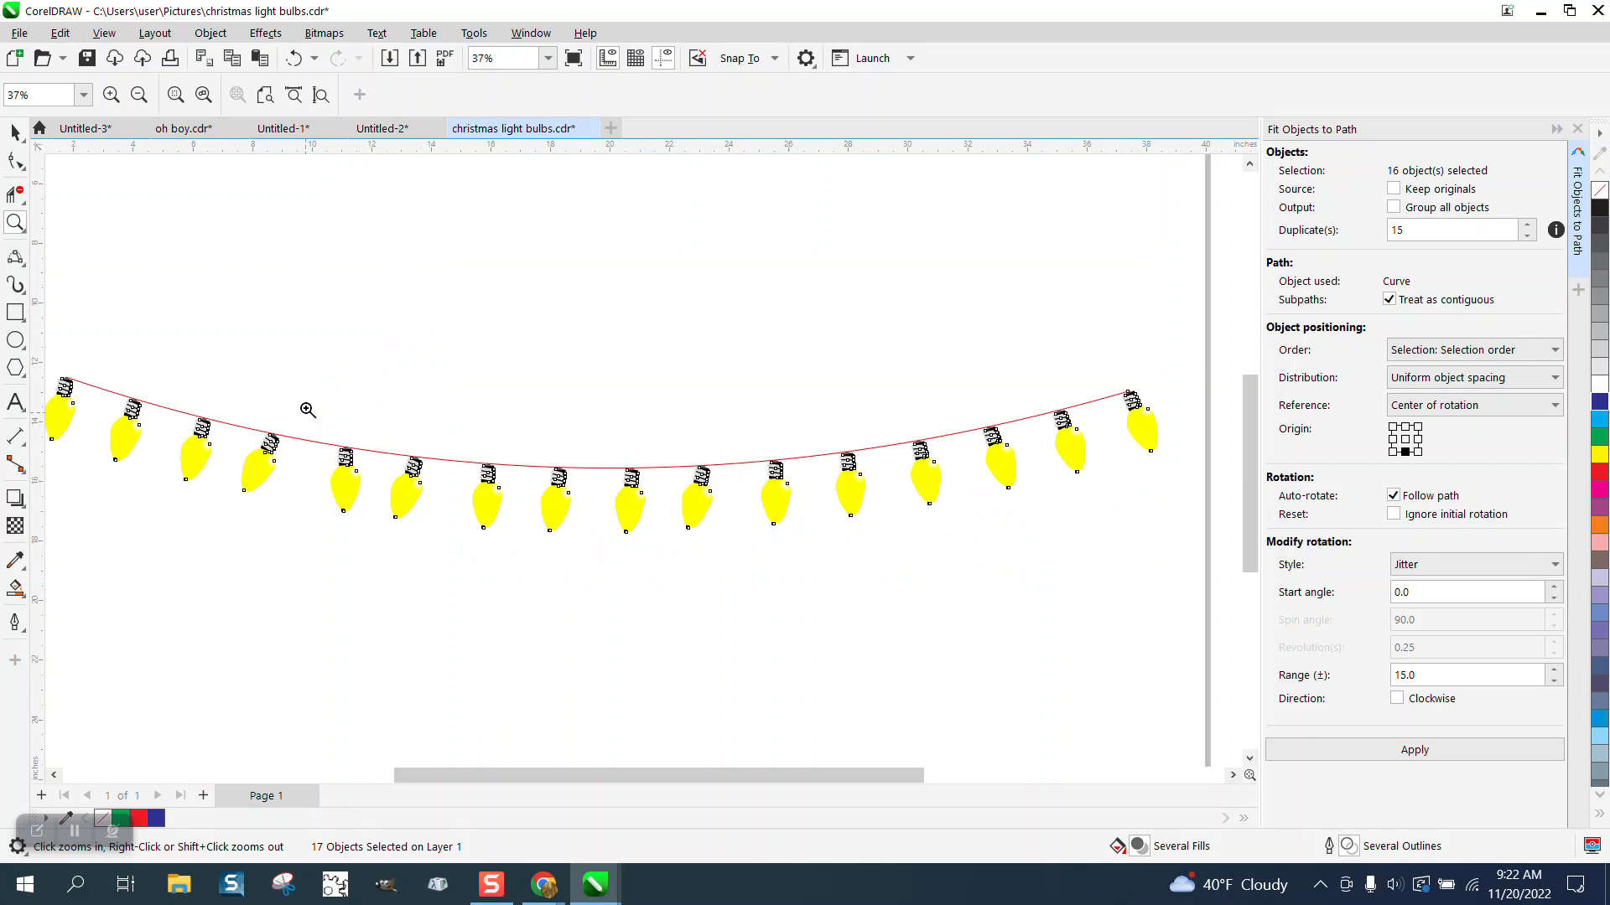
{"action": "left_click_drag", "start_coordinate": [305, 414], "coordinate": [506, 531]}
{"action": "right_click", "coordinate": [618, 494]}
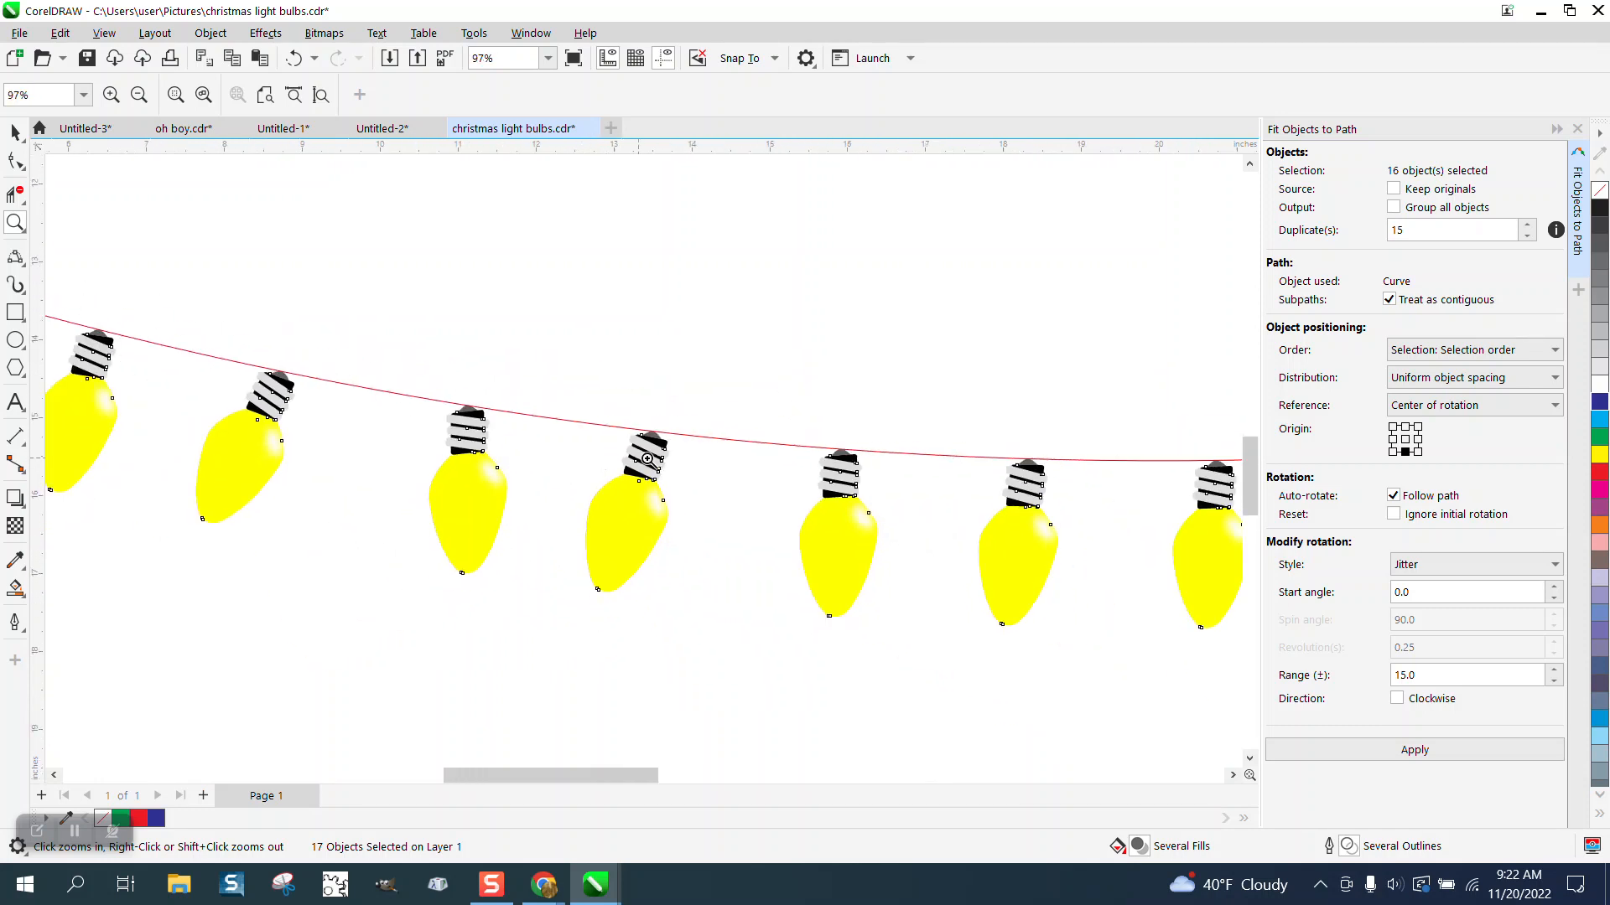
{"action": "scroll", "coordinate": [830, 545], "scroll_direction": "down", "scroll_amount": 4}
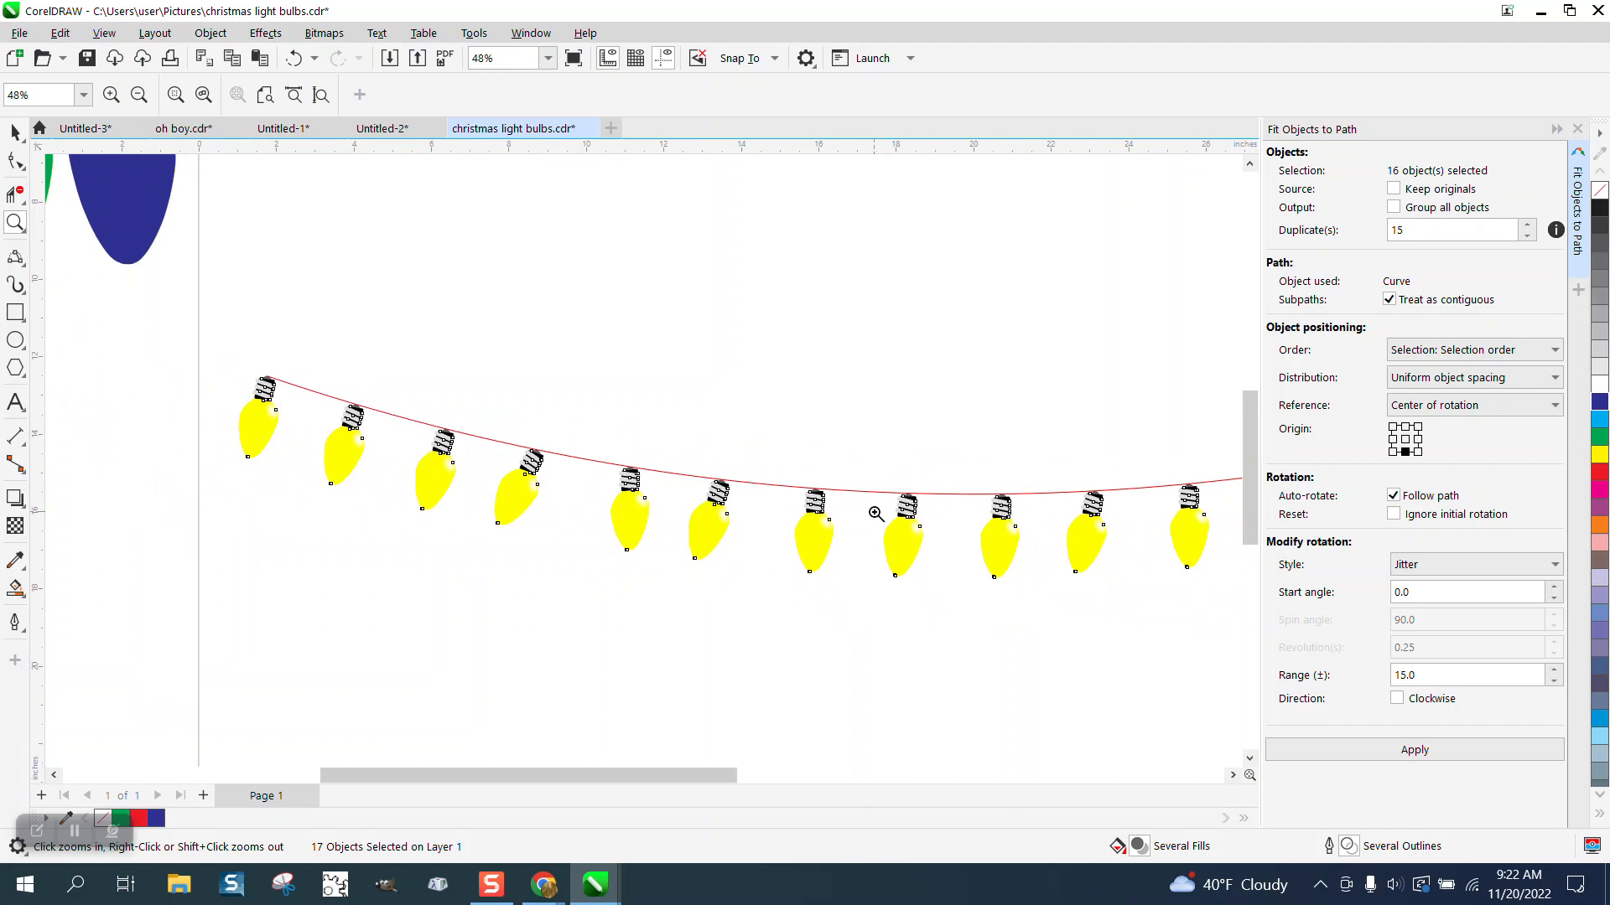
{"action": "scroll", "coordinate": [537, 477], "scroll_direction": "down", "scroll_amount": 1}
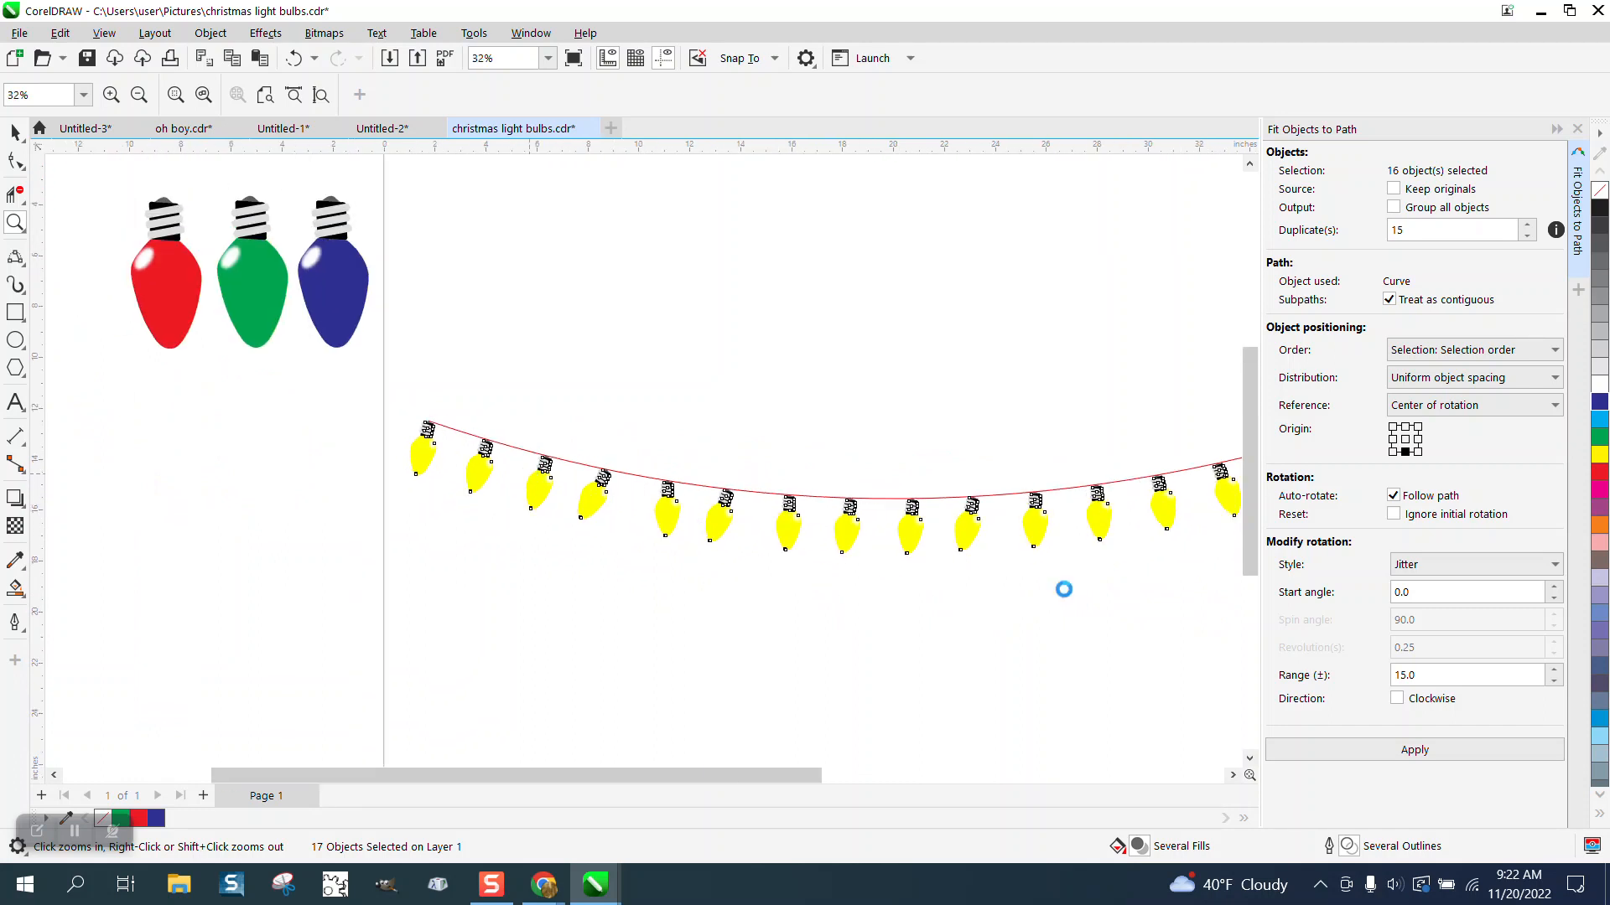
Step: Undo the fit, set the Jitter range to 25 and refit the bulb along the curve, zooming in to inspect it
{"action": "left_click", "coordinate": [1423, 679]}
{"action": "left_click", "coordinate": [299, 59]}
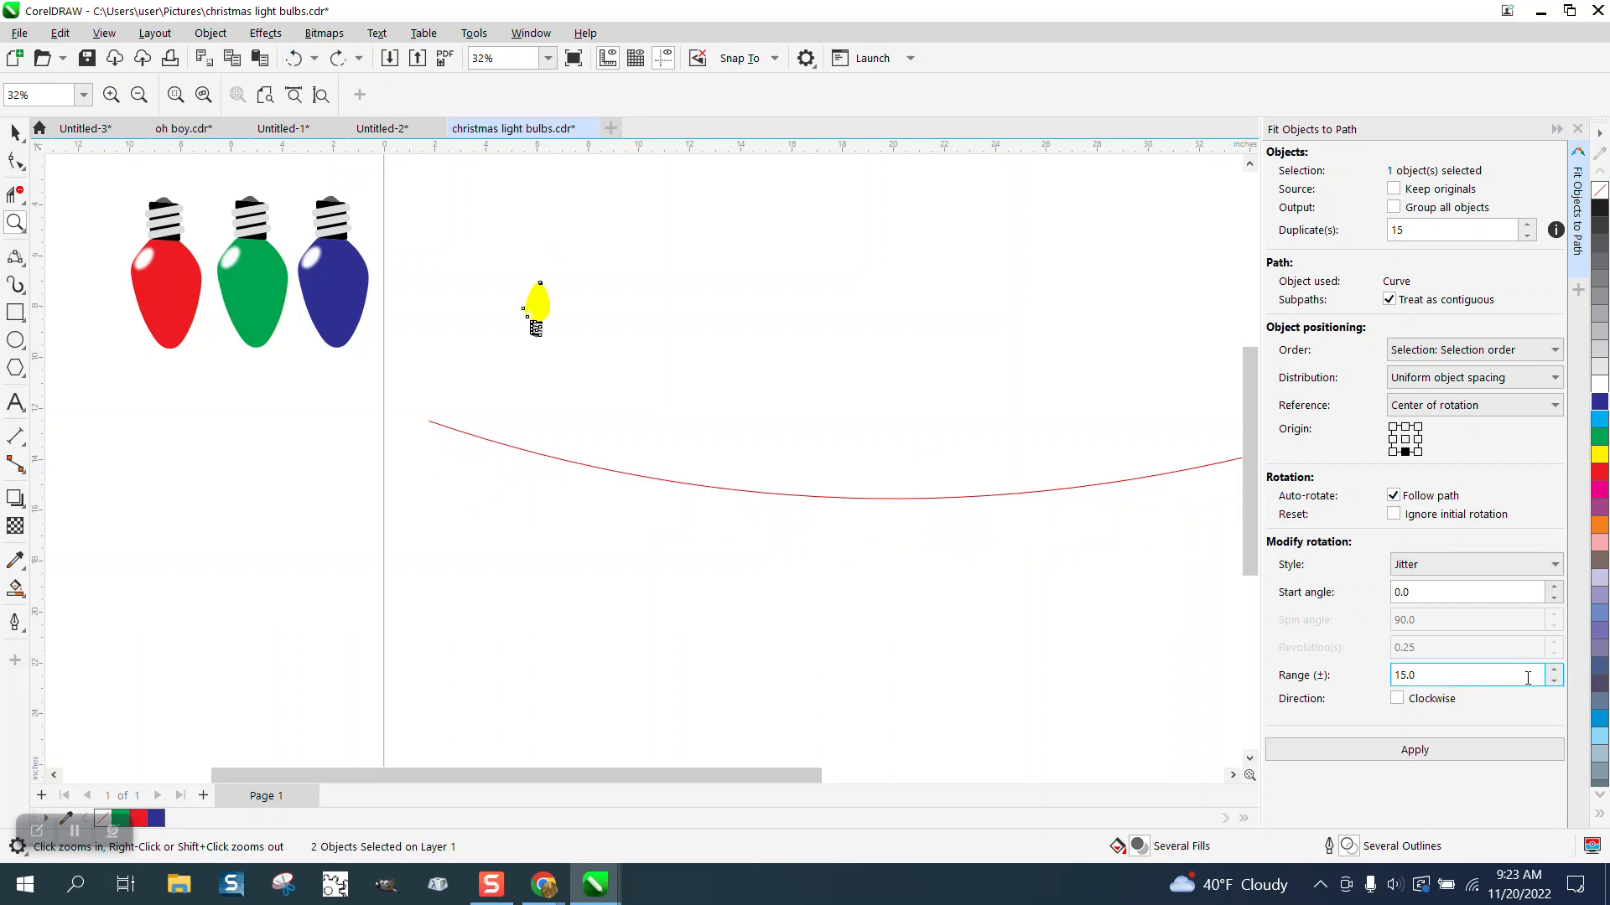
{"action": "left_click_drag", "start_coordinate": [1527, 679], "coordinate": [1377, 678]}
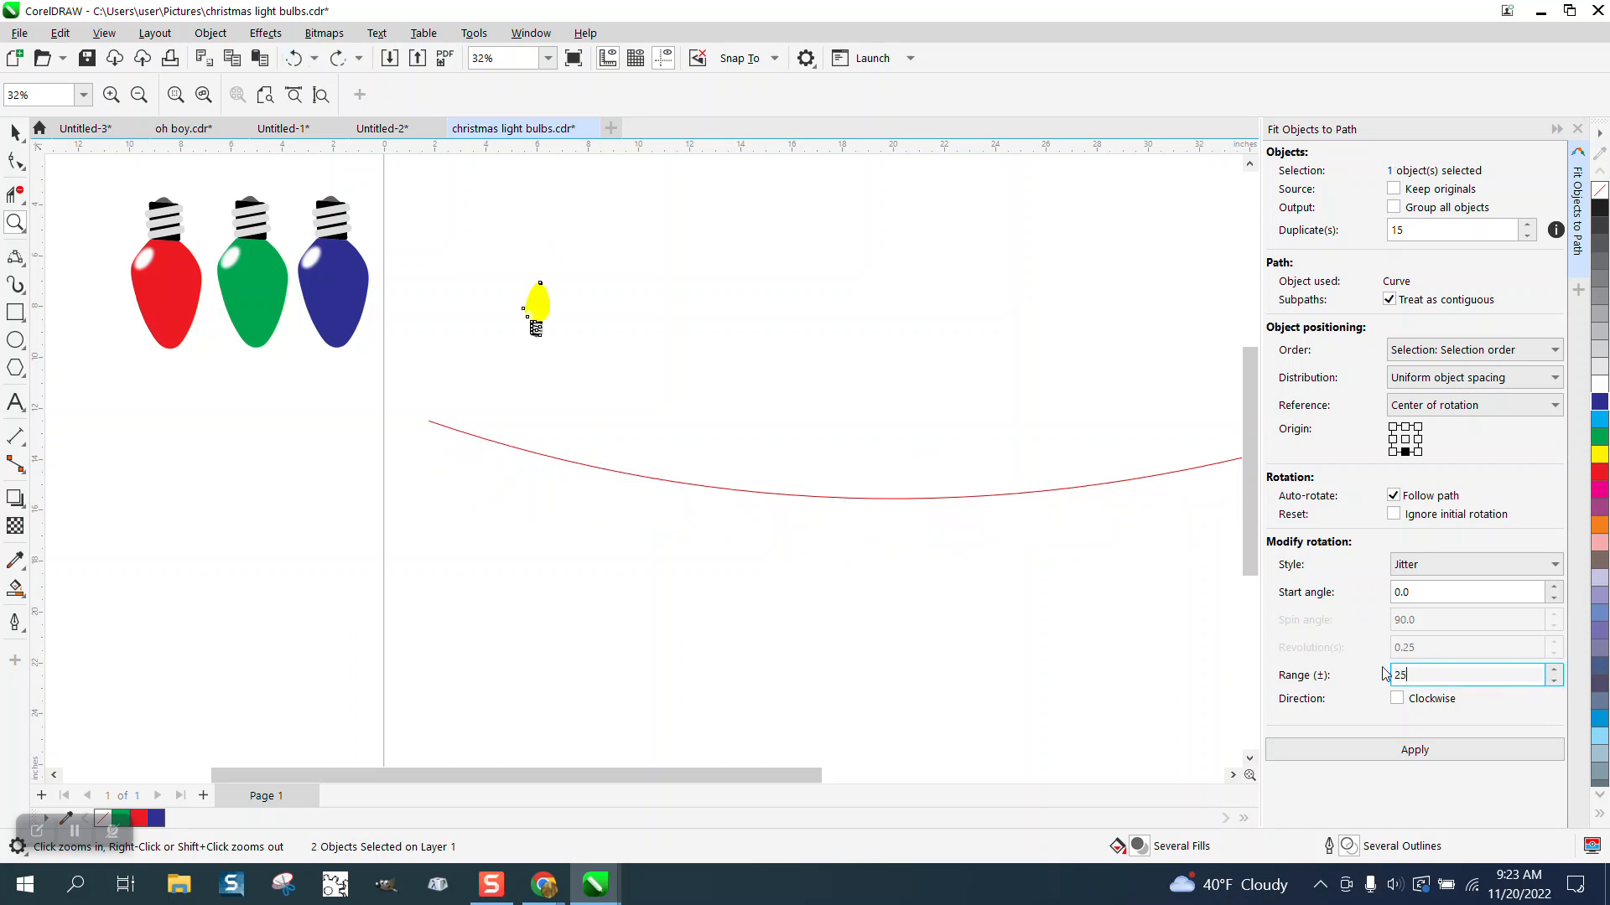
{"action": "left_click", "coordinate": [1417, 753]}
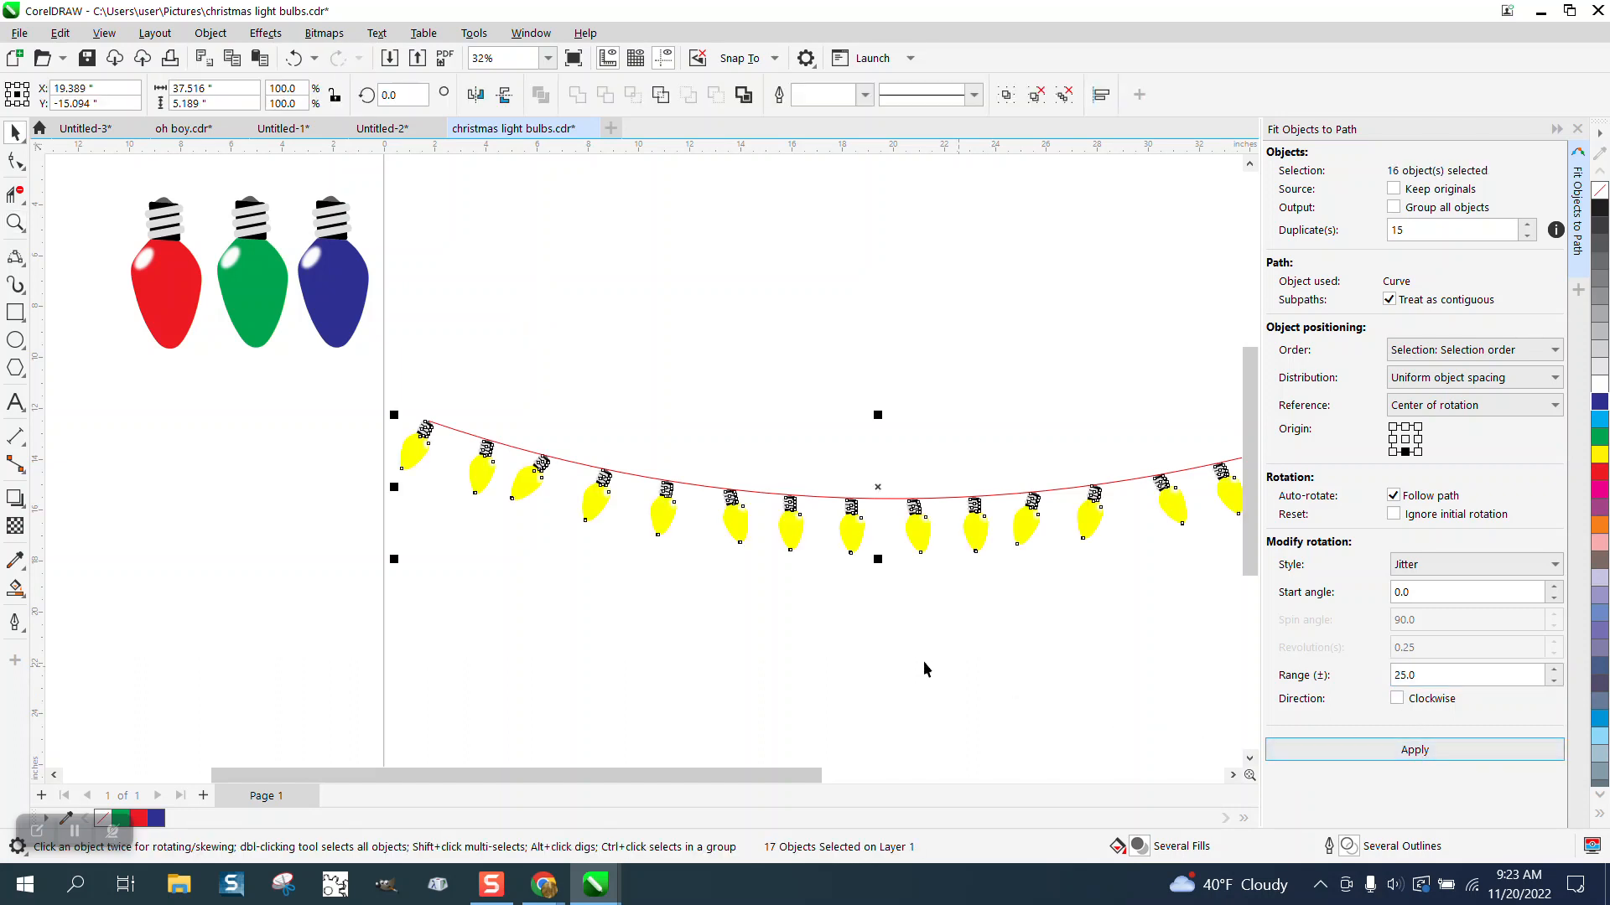
{"action": "left_click", "coordinate": [15, 222]}
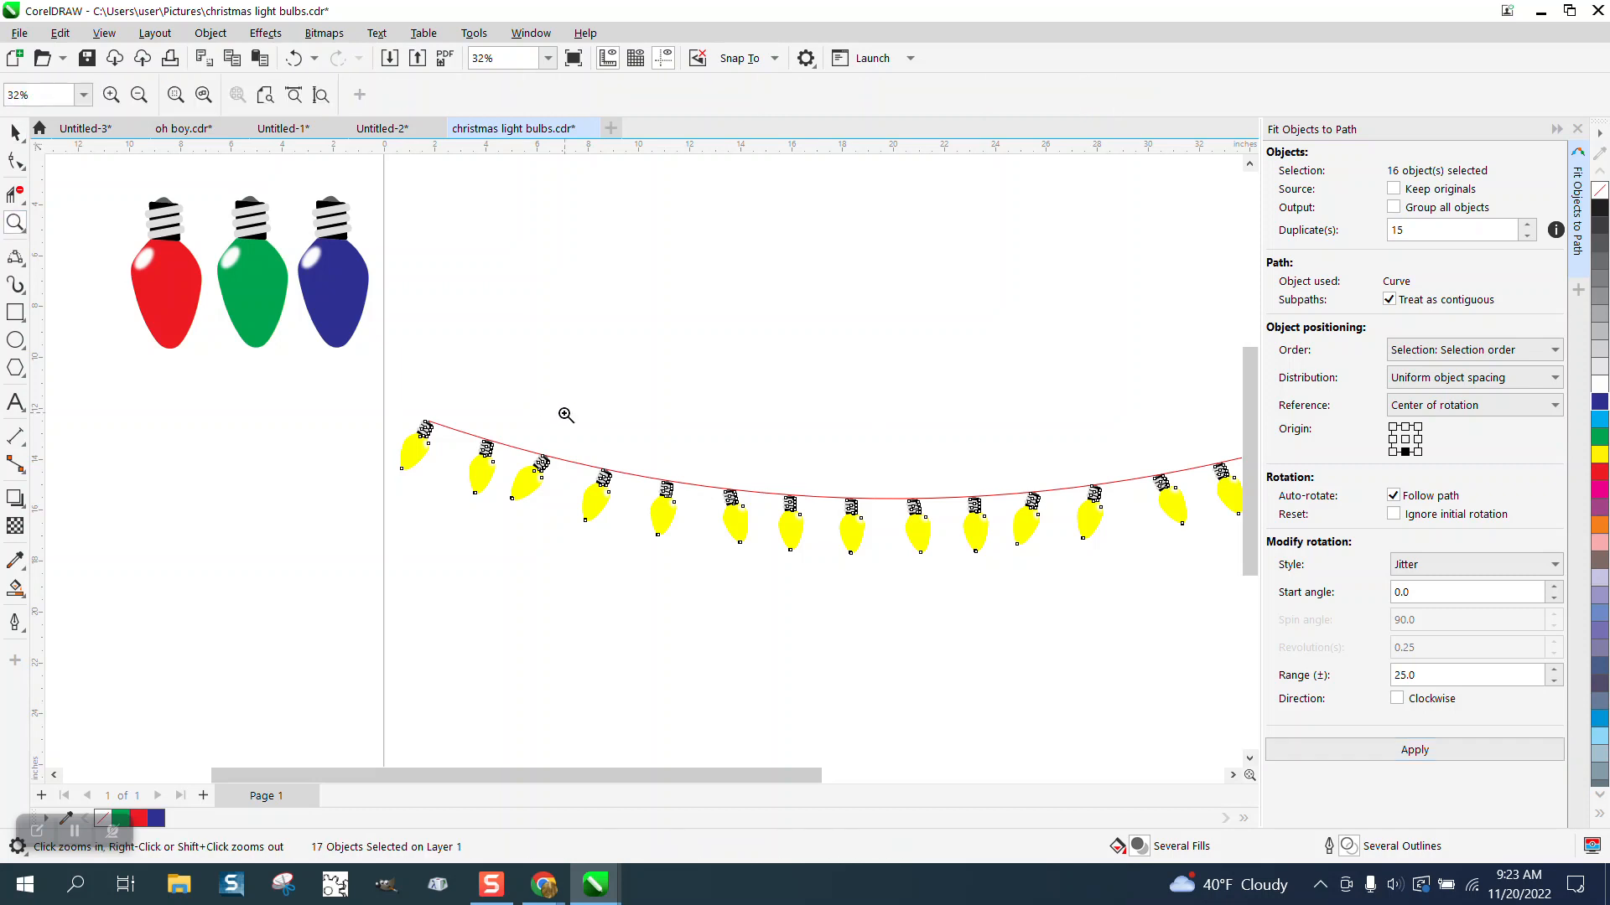
{"action": "left_click_drag", "start_coordinate": [503, 415], "coordinate": [847, 629]}
{"action": "scroll", "coordinate": [864, 560], "scroll_direction": "down", "scroll_amount": 4}
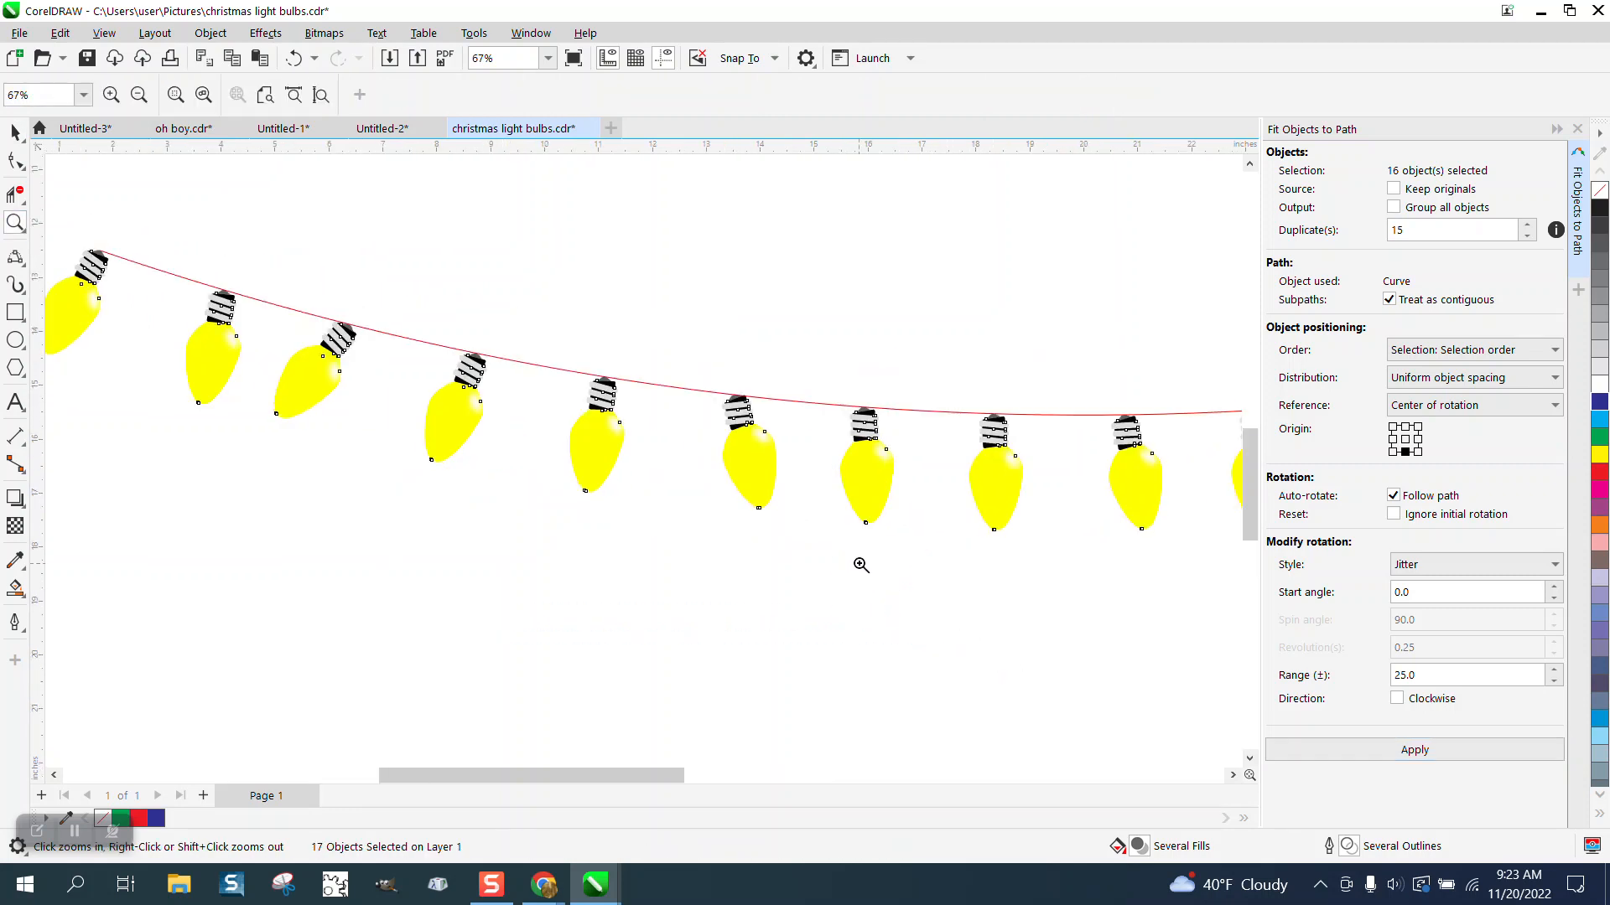
{"action": "scroll", "coordinate": [865, 555], "scroll_direction": "down", "scroll_amount": 2}
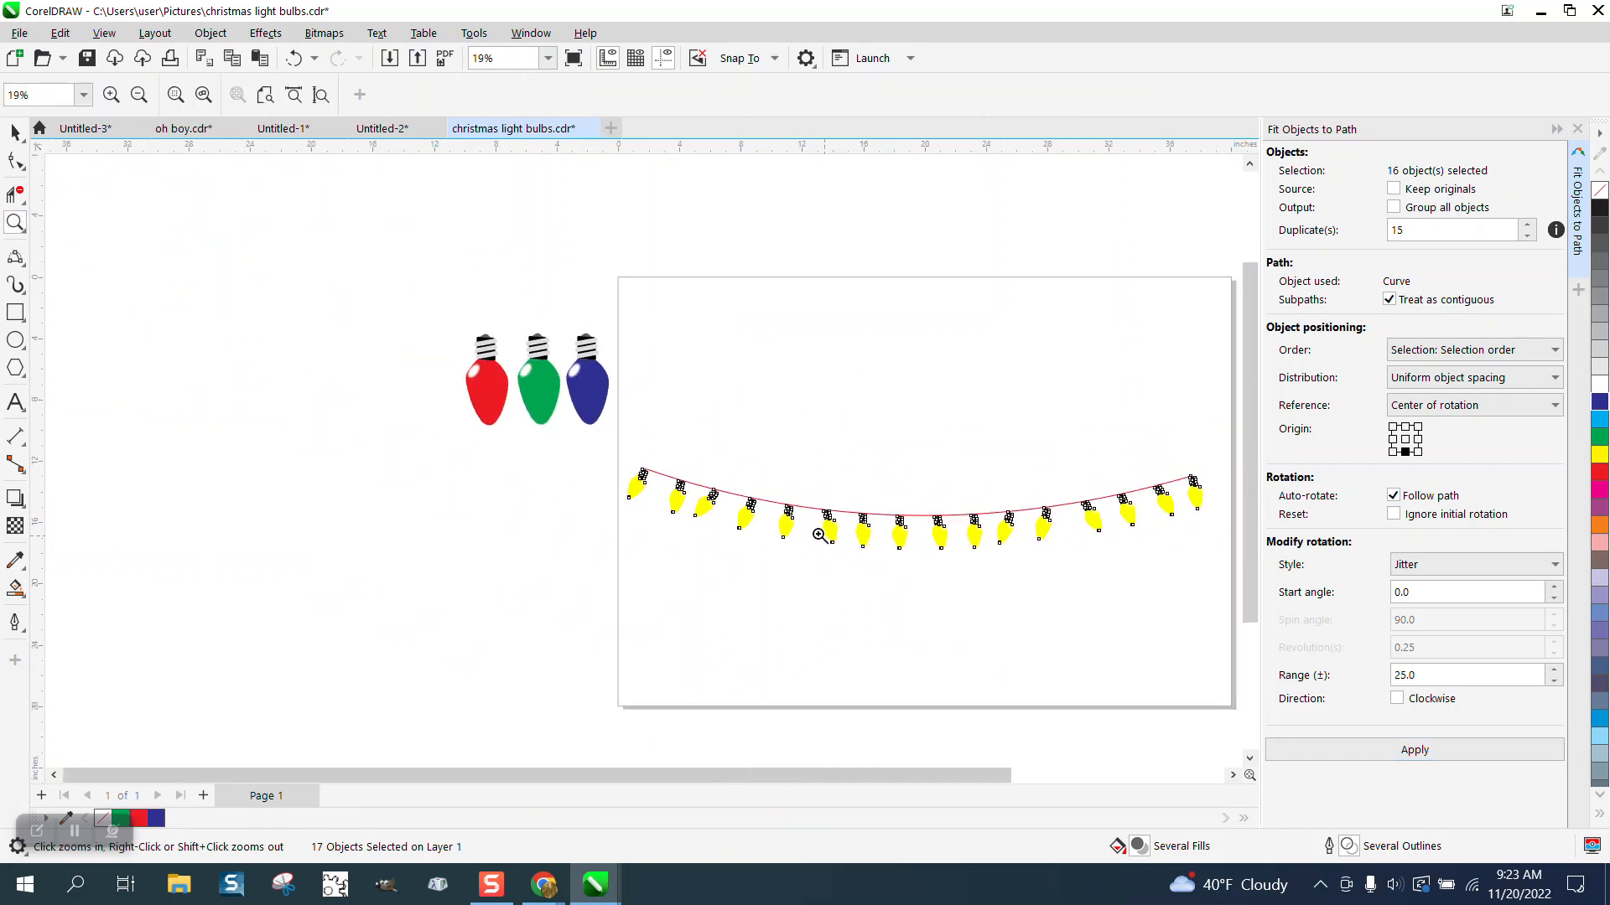
{"action": "left_click_drag", "start_coordinate": [633, 439], "coordinate": [1219, 577]}
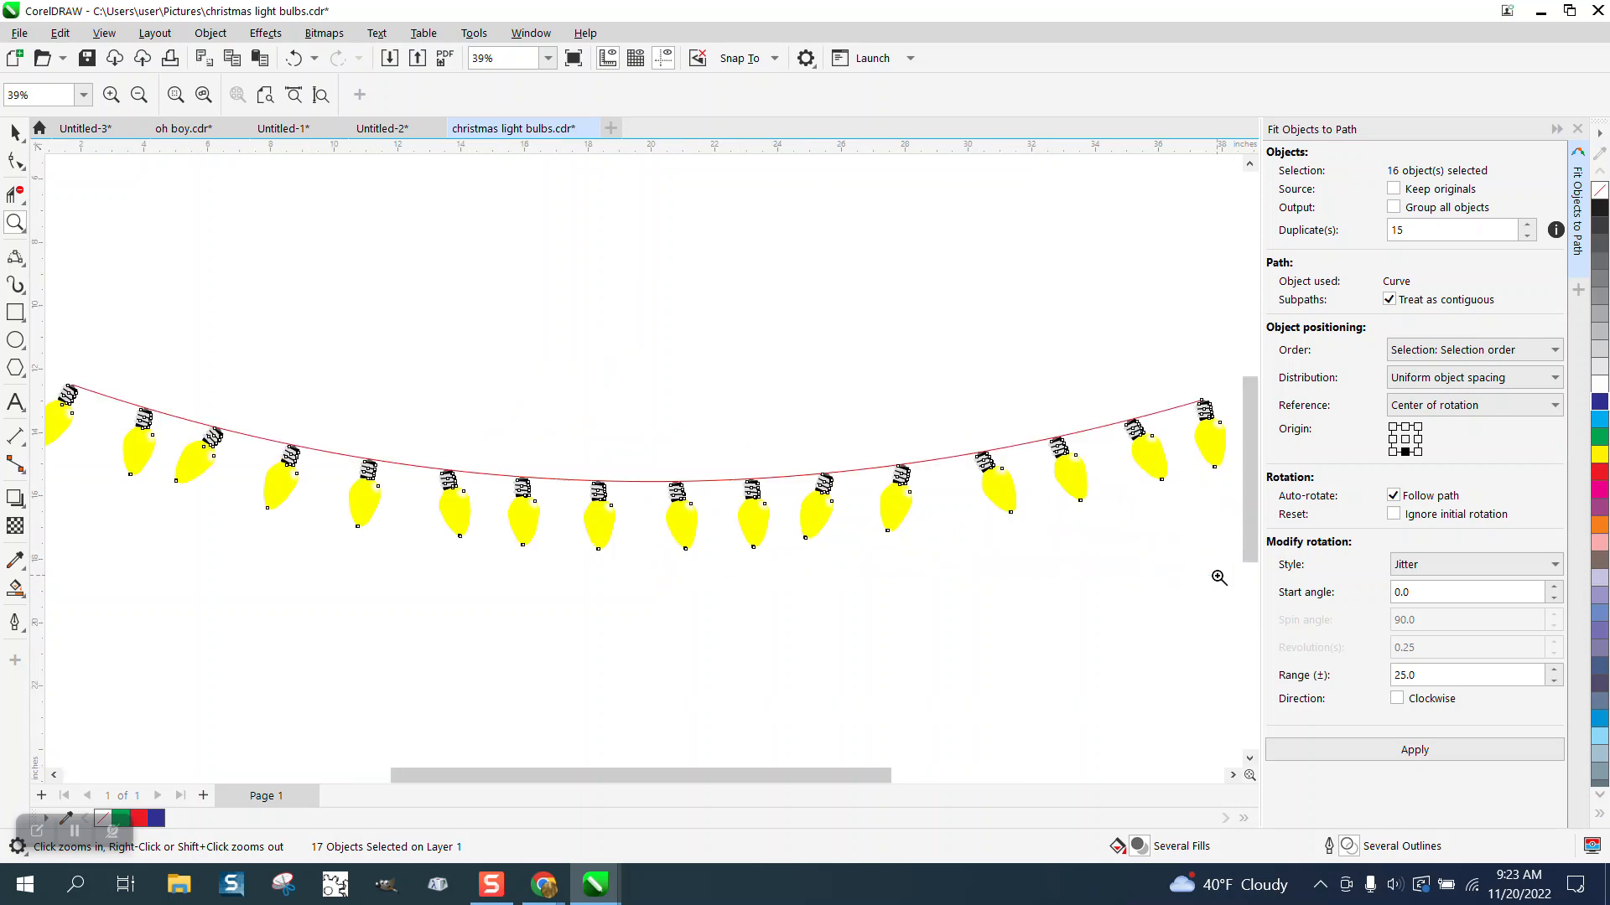